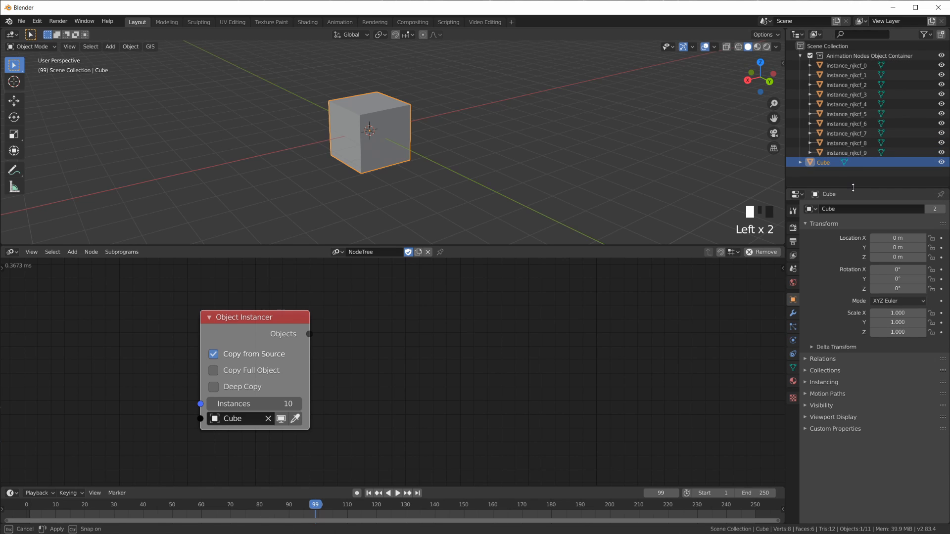
# Enlarge the Outliner and toggle the Animation Nodes Object Container collection off and on to check the overlapping cube instances
pyautogui.moveTo(854, 188); pyautogui.dragTo(854, 232)
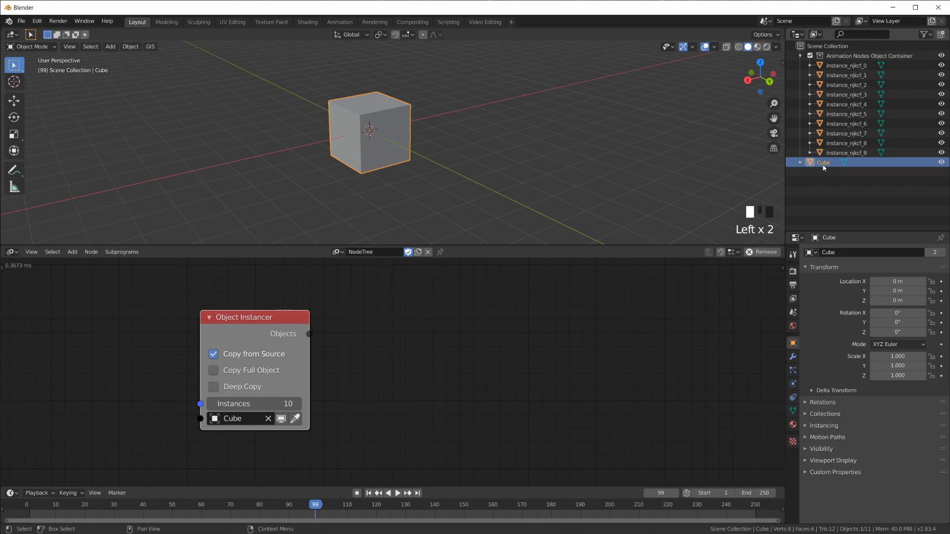
pyautogui.click(810, 56)
pyautogui.click(809, 55)
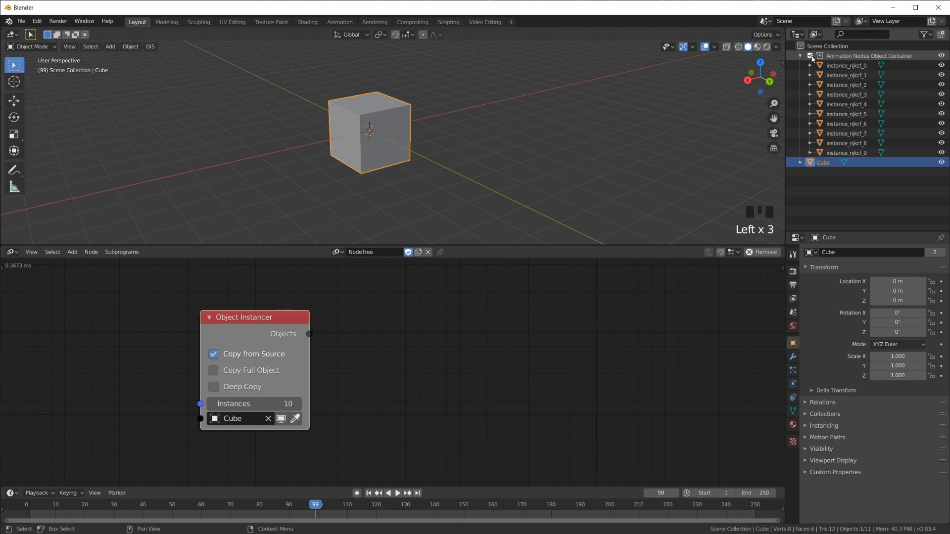
pyautogui.scroll(4, 380, 143)
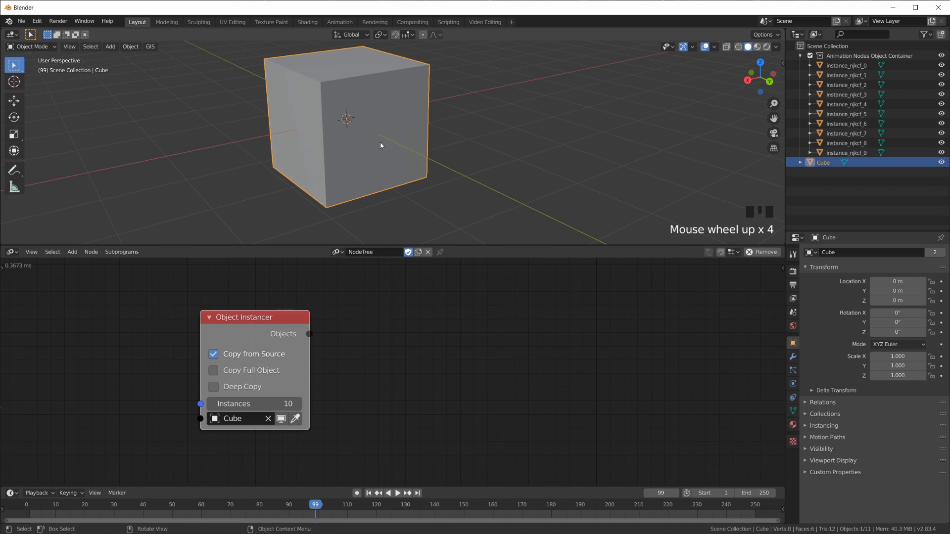
pyautogui.scroll(-3, 381, 106)
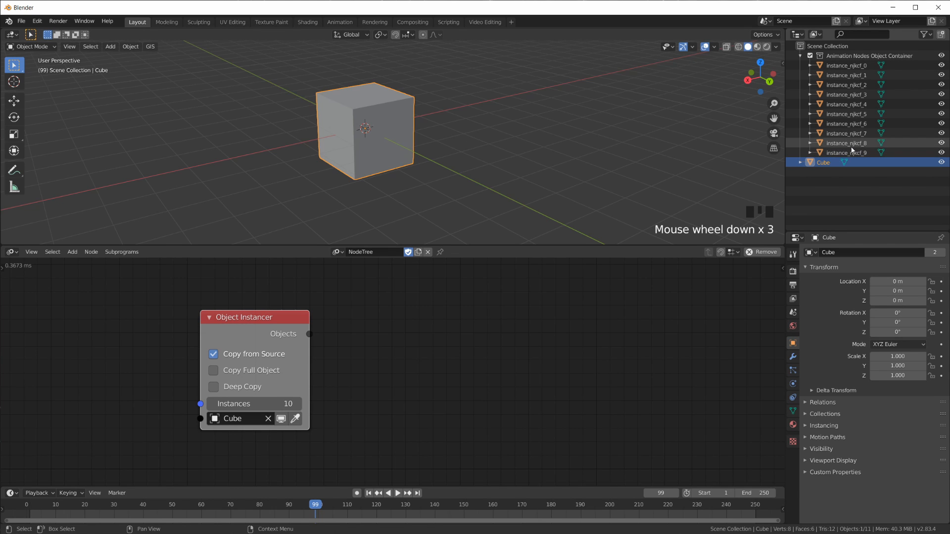
# Inspect the Object Instancer's Objects output with a temporary Viewer node and delete that viewer
pyautogui.moveTo(397, 363); pyautogui.dragTo(338, 370, button='middle')
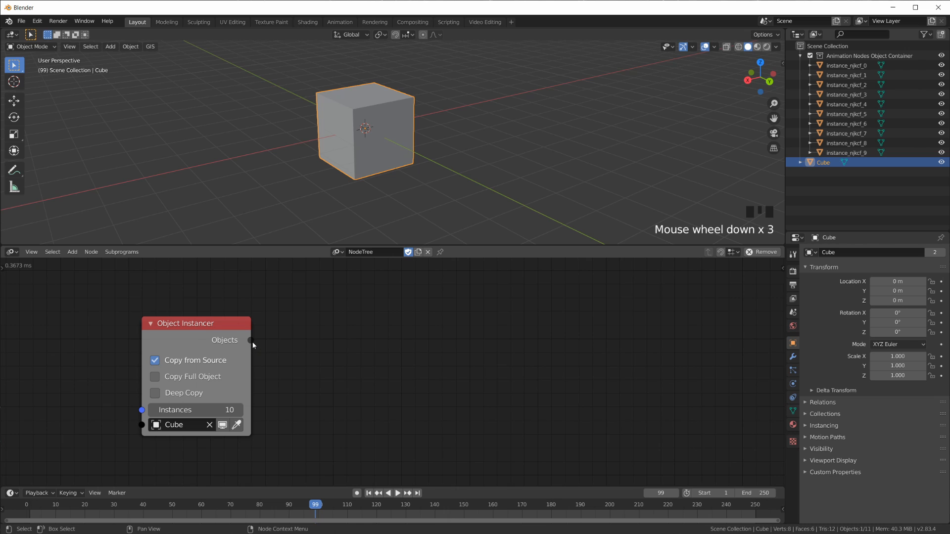
pyautogui.scroll(1, 252, 342)
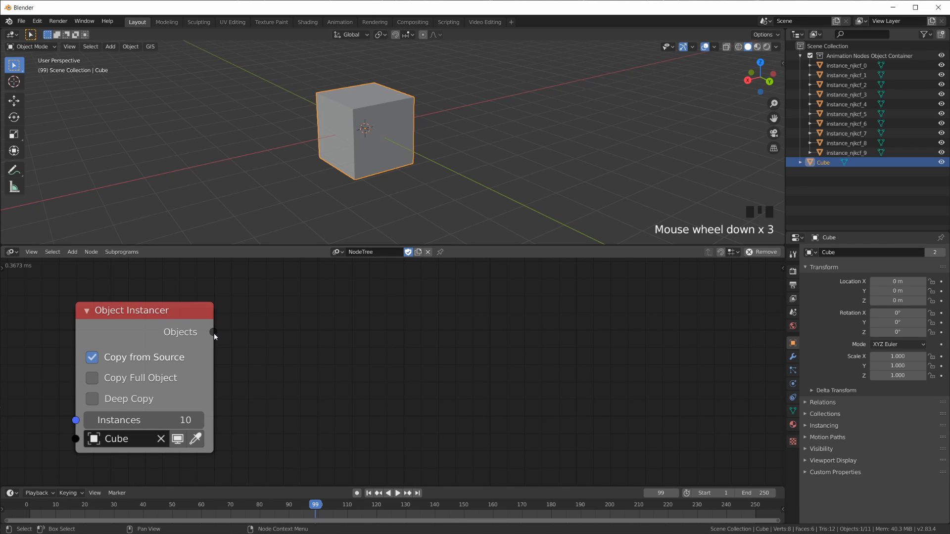
pyautogui.scroll(-3, 297, 356)
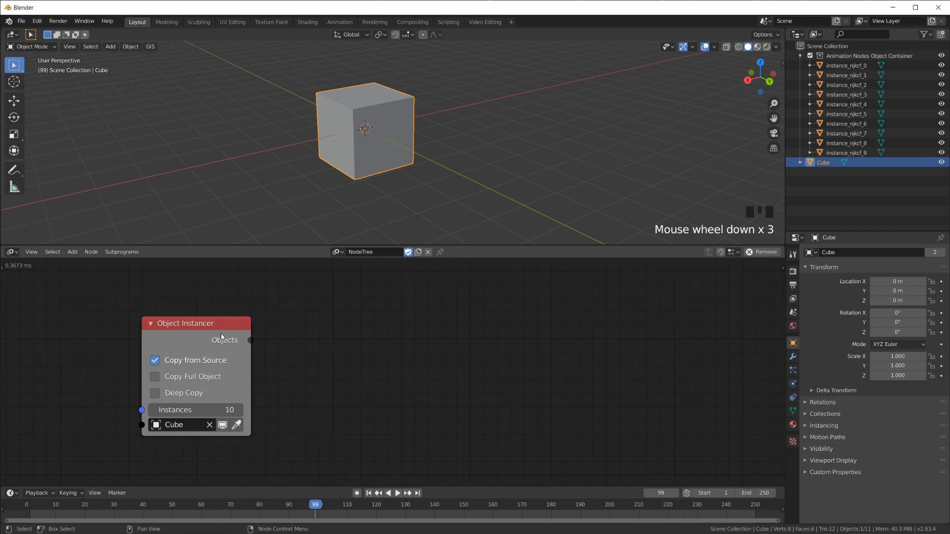
pyautogui.hotkey('shift', 'a')
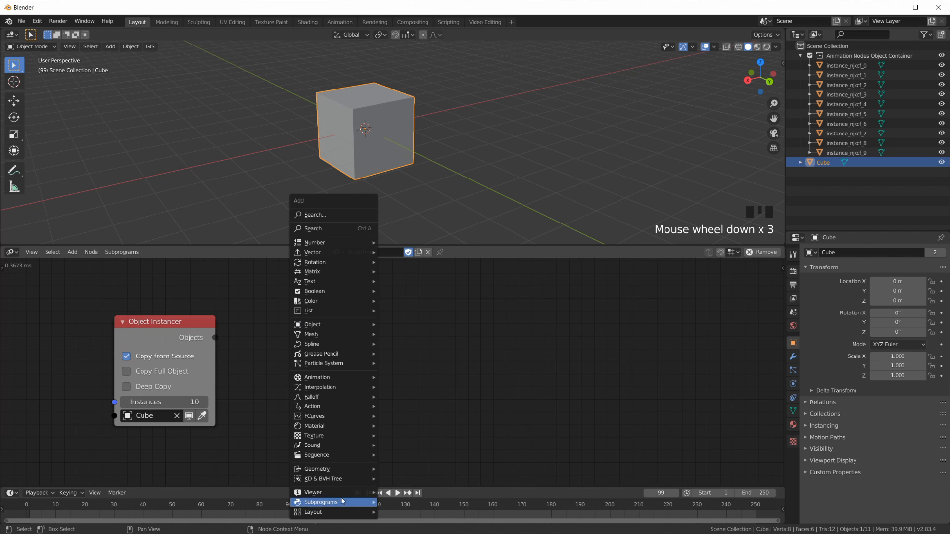
pyautogui.moveTo(346, 493)
pyautogui.click(400, 454)
pyautogui.moveTo(216, 338); pyautogui.dragTo(315, 361)
pyautogui.moveTo(381, 342); pyautogui.dragTo(383, 251)
pyautogui.moveTo(382, 477); pyautogui.dragTo(378, 301)
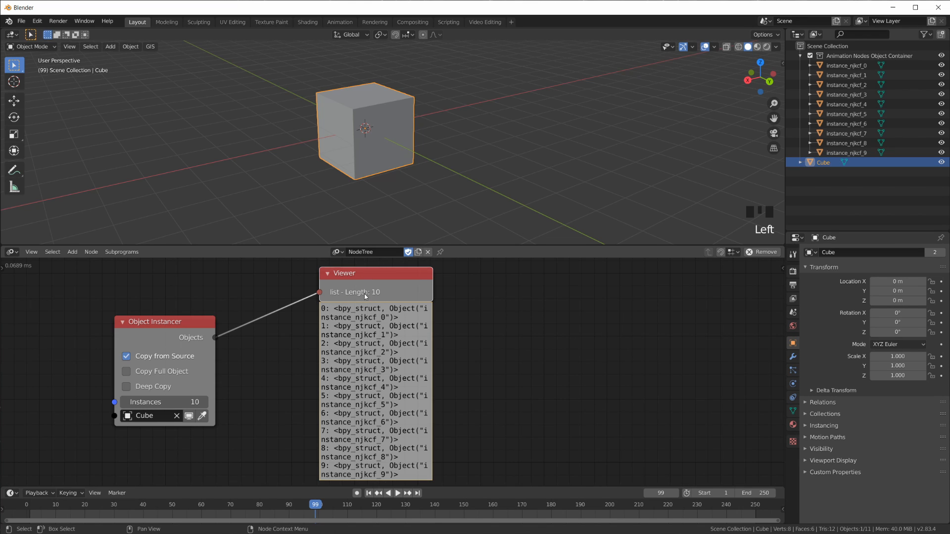
pyautogui.press('x')
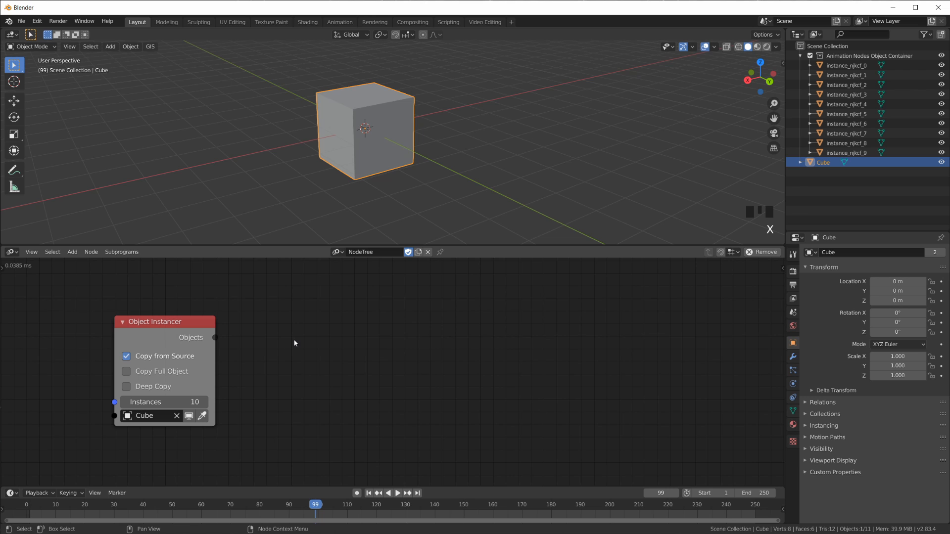
# Add a Random Vector node to the right of the Object Instancer node
pyautogui.moveTo(329, 381); pyautogui.dragTo(320, 358, button='middle')
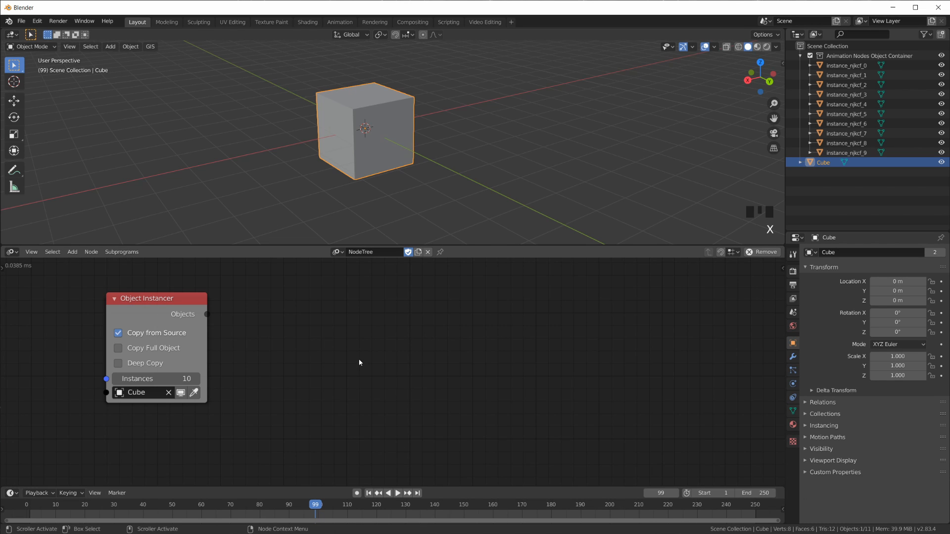
pyautogui.hotkey('shift', 'a')
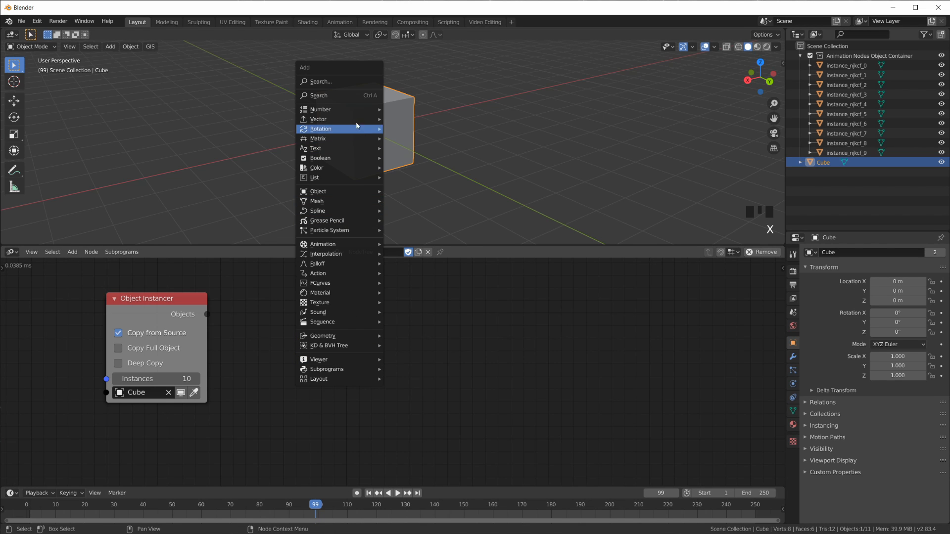
pyautogui.moveTo(355, 120)
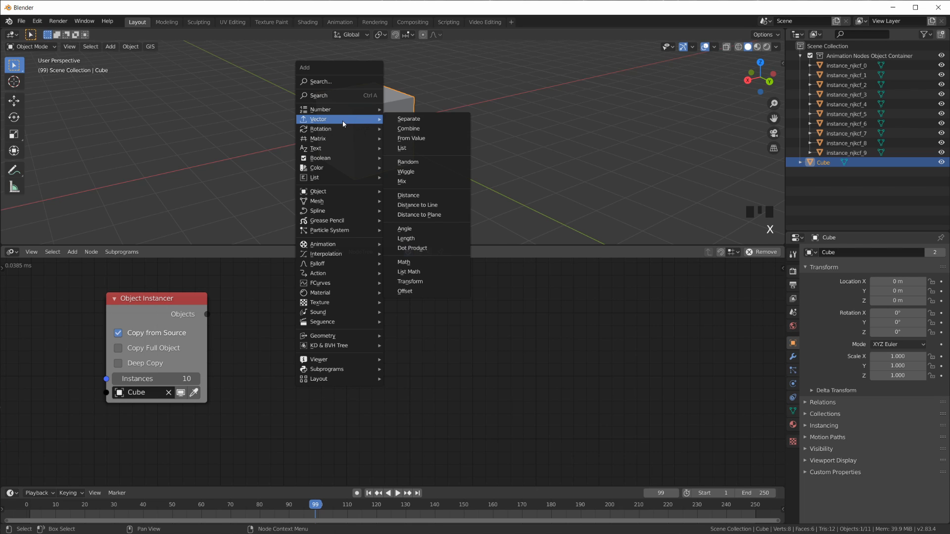
pyautogui.click(424, 165)
pyautogui.click(409, 435)
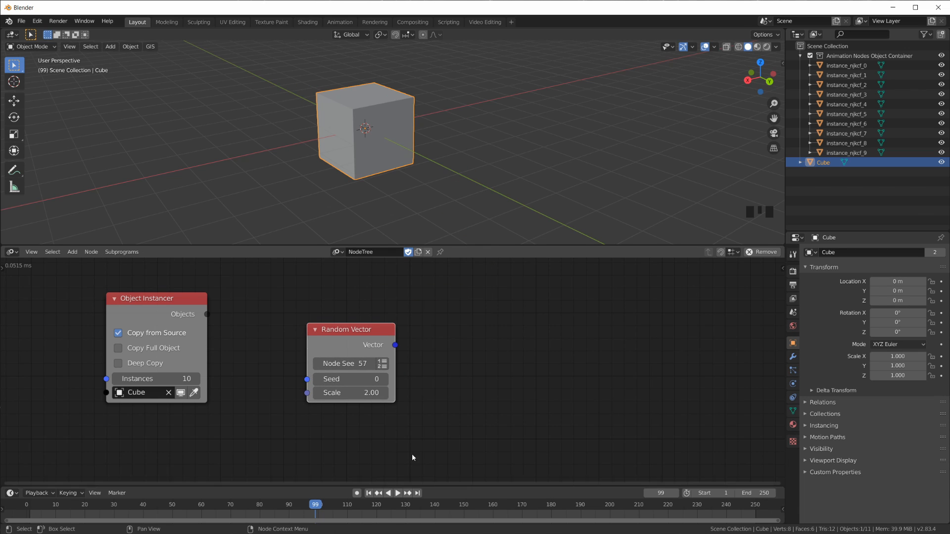
# Switch the Random Vector node from a single vector to a list of vectors
pyautogui.scroll(2, 406, 418)
pyautogui.moveTo(396, 338); pyautogui.dragTo(464, 334)
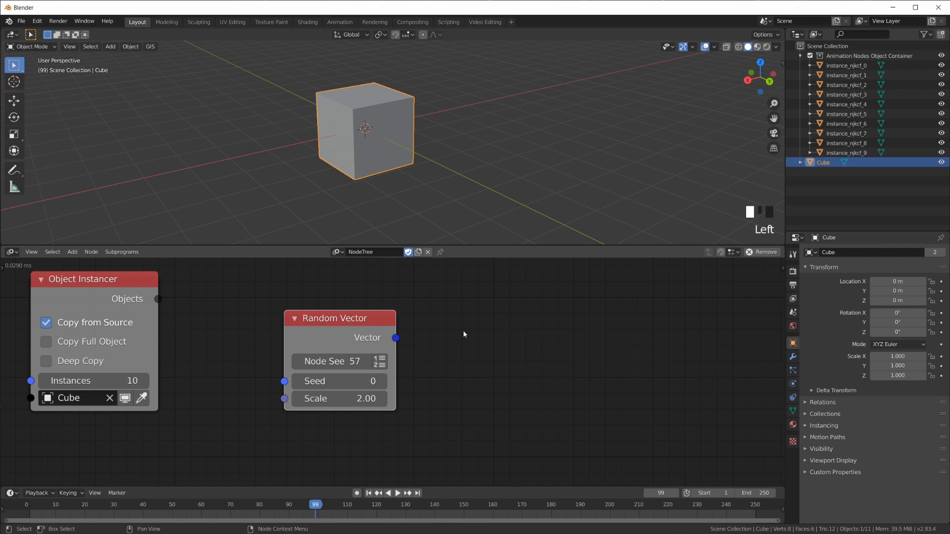
pyautogui.click(383, 366)
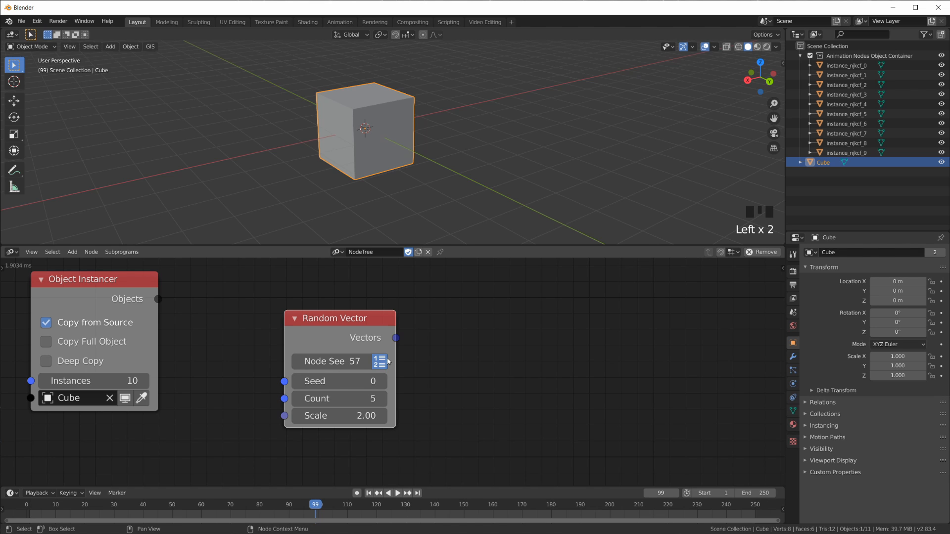
pyautogui.moveTo(361, 314)
pyautogui.mouseDown()
pyautogui.moveTo(375, 339)
pyautogui.moveTo(349, 321)
pyautogui.mouseUp()
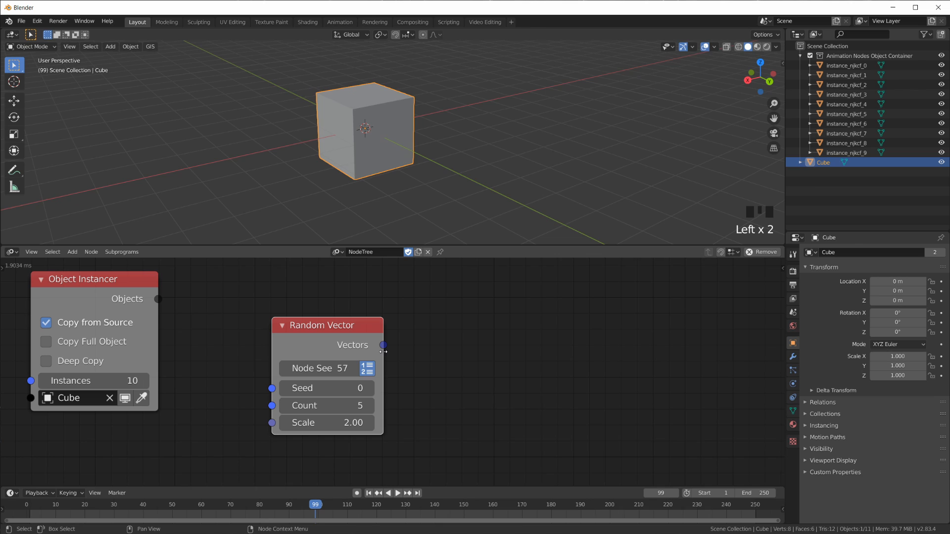
pyautogui.moveTo(384, 346); pyautogui.dragTo(510, 329)
pyautogui.scroll(-1, 387, 376)
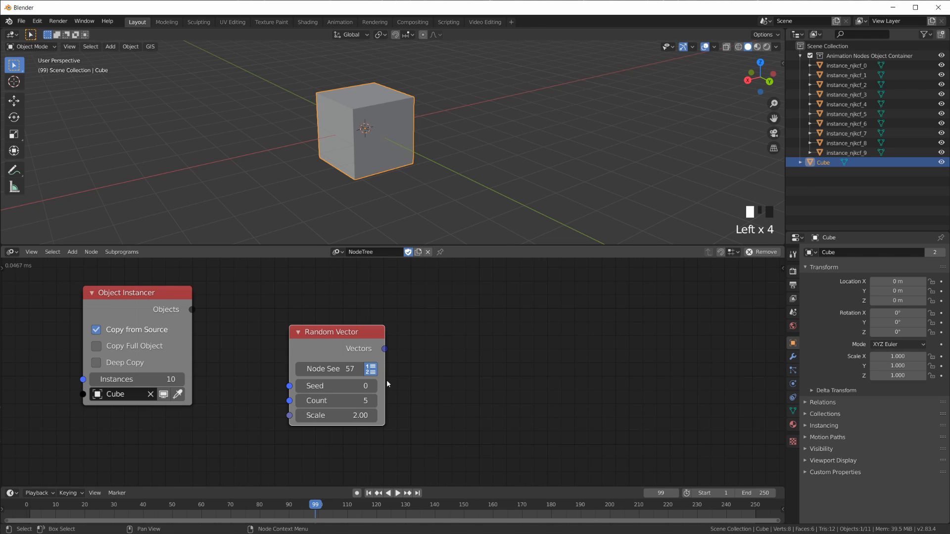
pyautogui.click(371, 369)
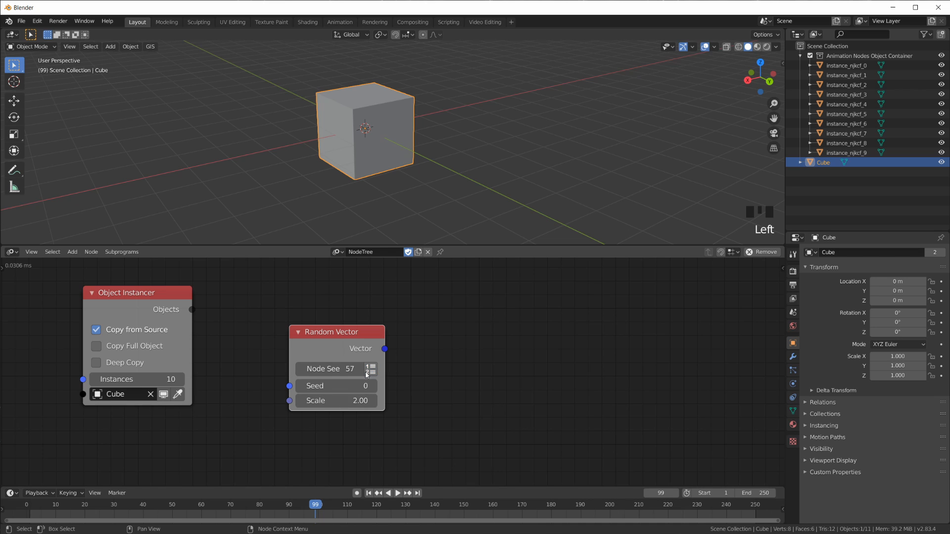
pyautogui.click(371, 370)
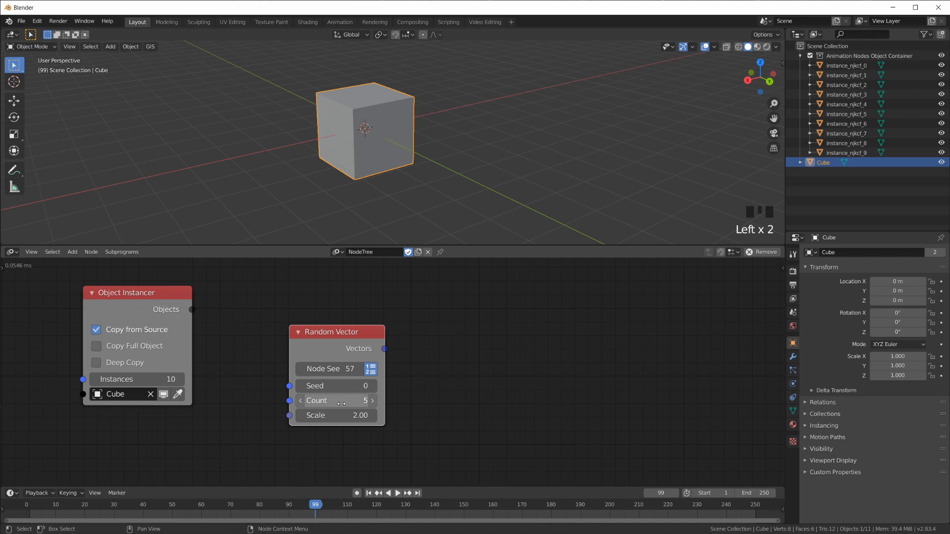
# Set the Random Vector node's Count to 10 and place the node lower, beside the Object Instancer
pyautogui.moveTo(343, 349); pyautogui.dragTo(354, 328)
pyautogui.click(366, 385)
pyautogui.click(365, 389)
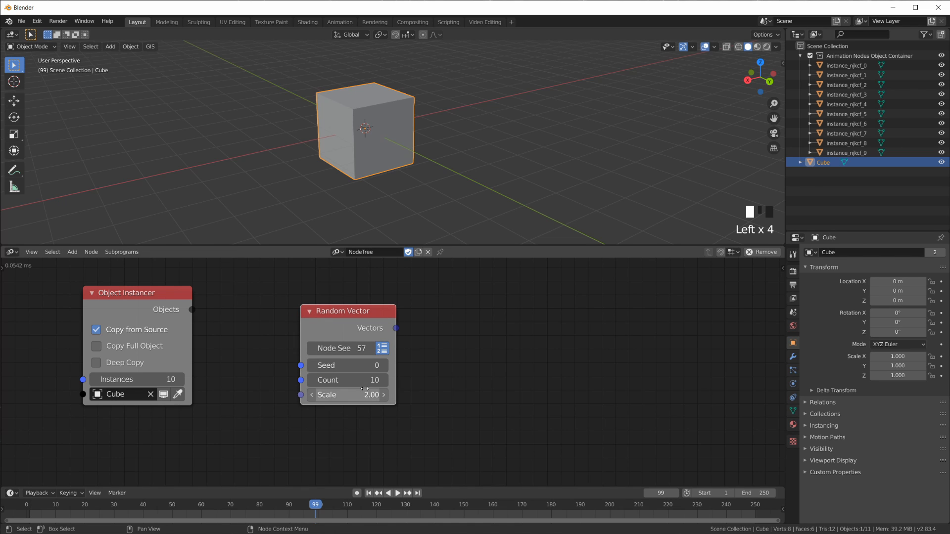
pyautogui.moveTo(347, 379); pyautogui.dragTo(364, 379)
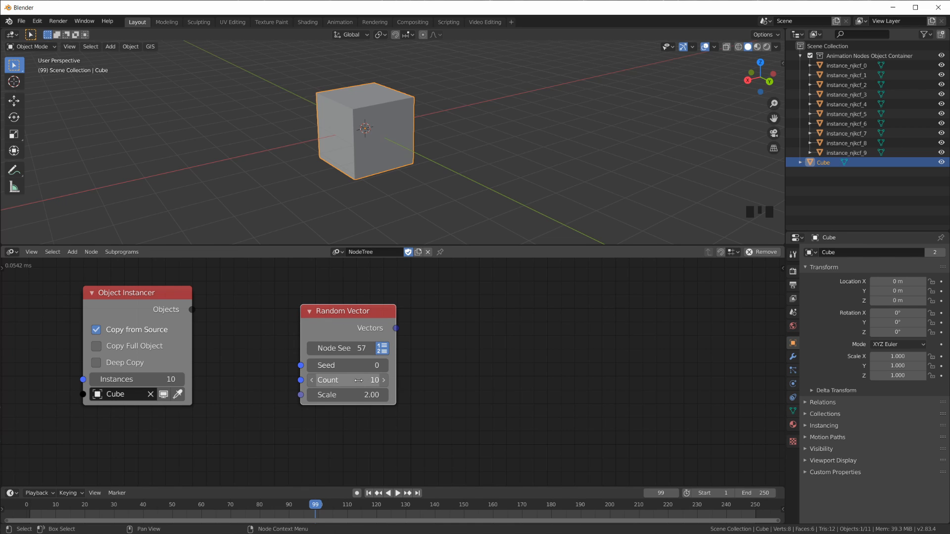
pyautogui.moveTo(361, 313); pyautogui.dragTo(299, 377)
# Add an Object Transforms Output node to the right of the Object Instancer and Random Vector nodes
pyautogui.hotkey('shift', 'a')
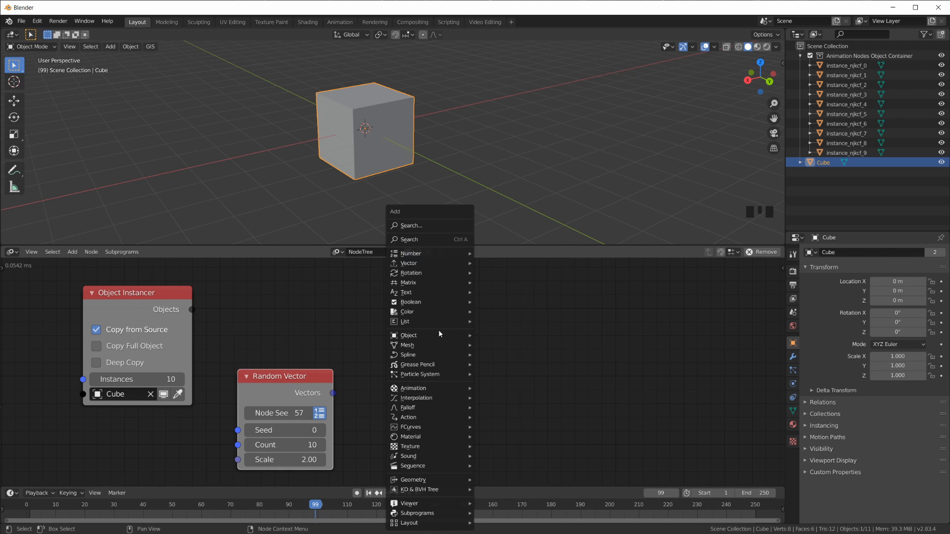
pyautogui.moveTo(439, 335)
pyautogui.click(536, 162)
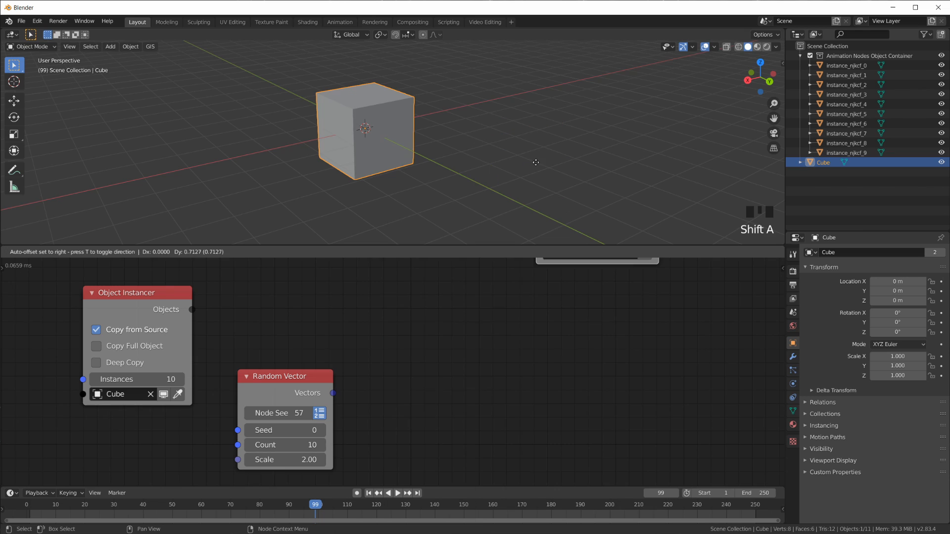
pyautogui.click(422, 307)
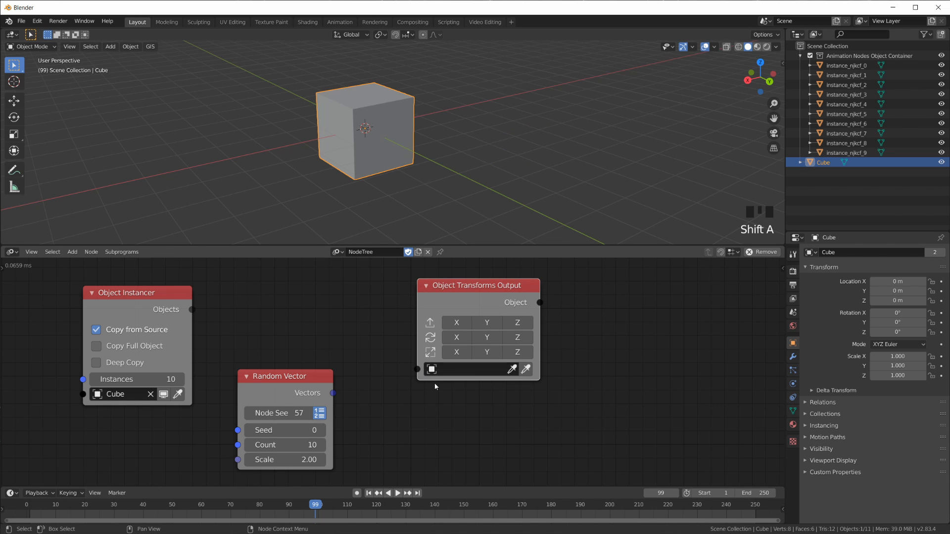
pyautogui.moveTo(418, 369); pyautogui.dragTo(384, 344)
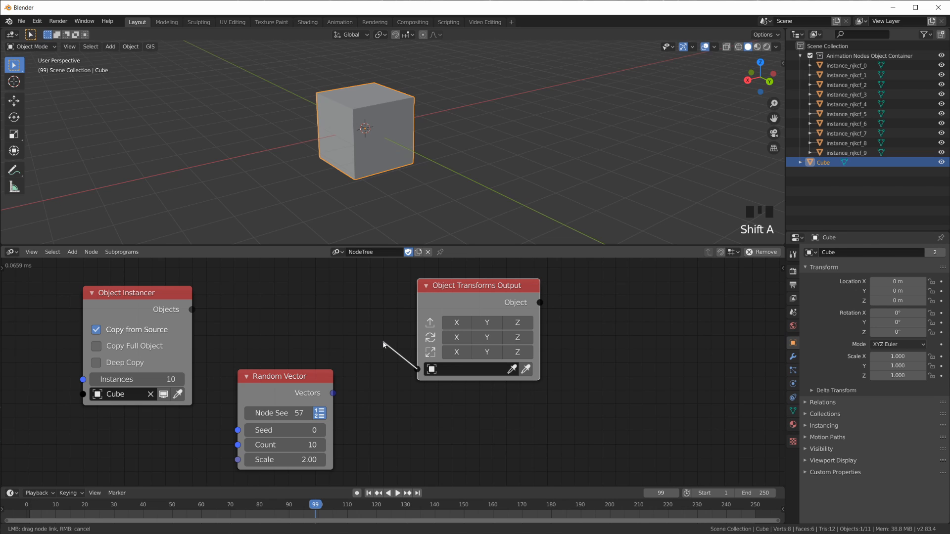
pyautogui.moveTo(384, 344); pyautogui.dragTo(307, 430)
pyautogui.click(319, 413)
pyautogui.click(319, 412)
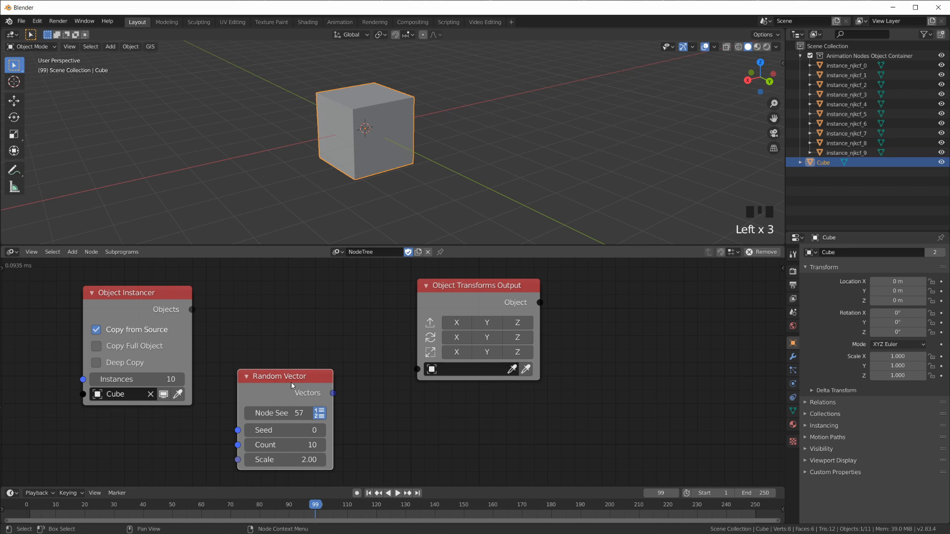
# Shift the Random Vector node slightly down and enable X, Y and Z location on the Object Transforms Output node
pyautogui.moveTo(291, 381); pyautogui.dragTo(279, 393)
pyautogui.moveTo(419, 338); pyautogui.dragTo(393, 354)
pyautogui.moveTo(409, 371); pyautogui.dragTo(398, 366)
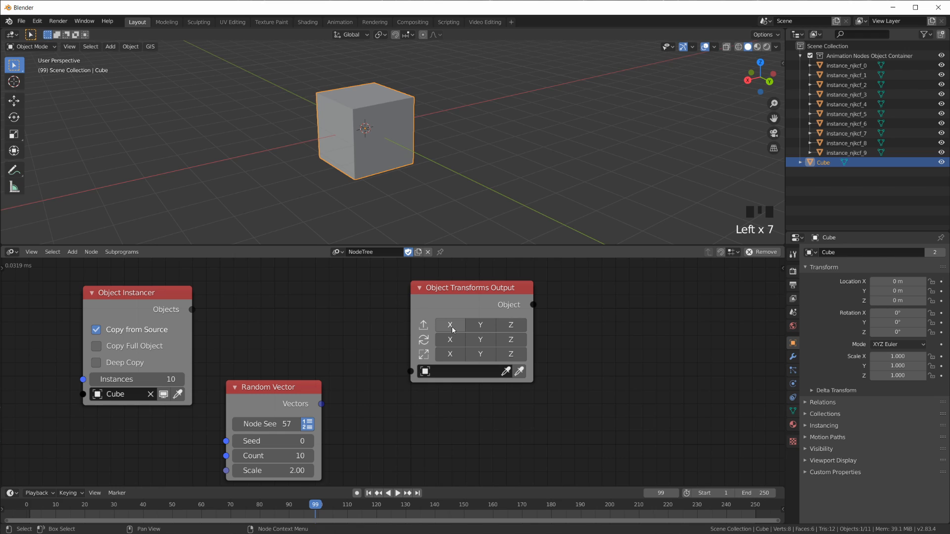
pyautogui.moveTo(452, 330); pyautogui.dragTo(513, 325)
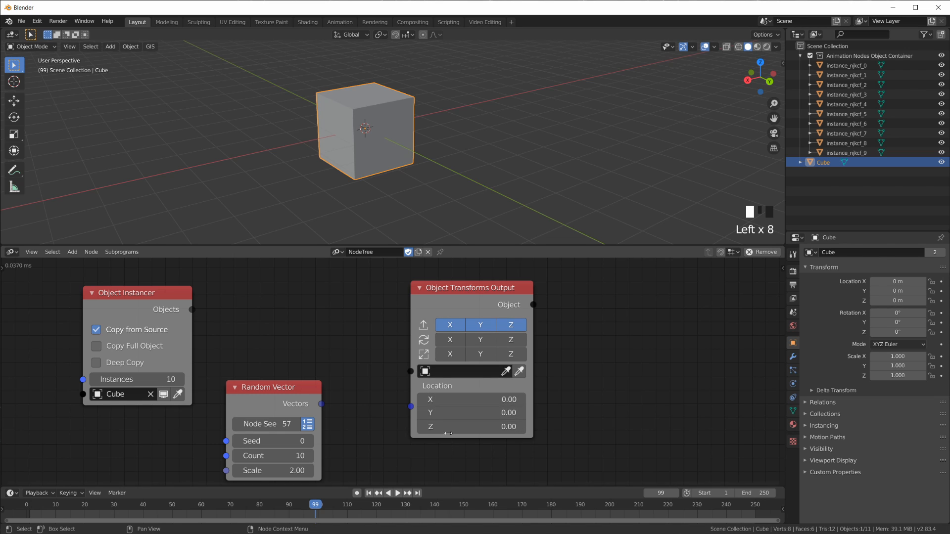
# Try assigning Cube as the single object of the Object Transforms Output node and clear the object field
pyautogui.moveTo(411, 371); pyautogui.dragTo(313, 309)
pyautogui.click(469, 373)
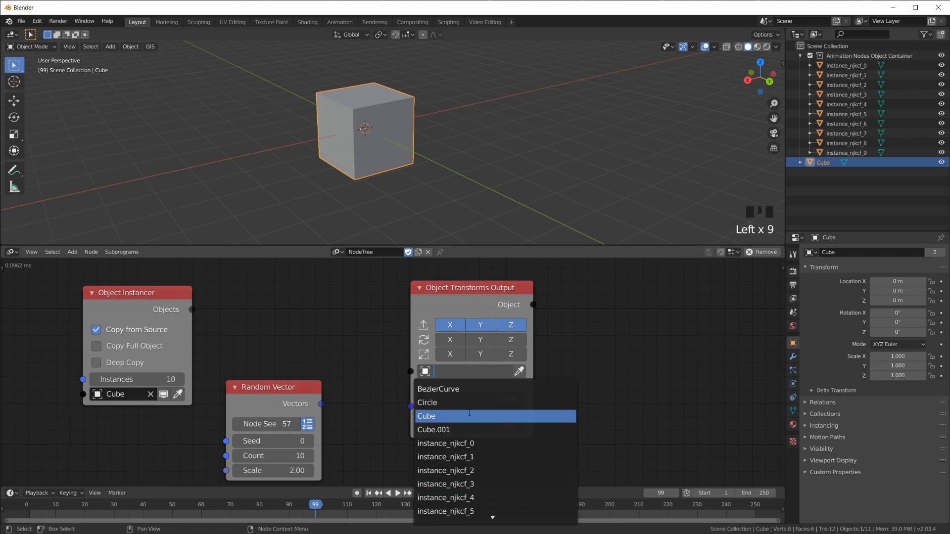
pyautogui.click(467, 405)
pyautogui.click(464, 373)
pyautogui.click(466, 416)
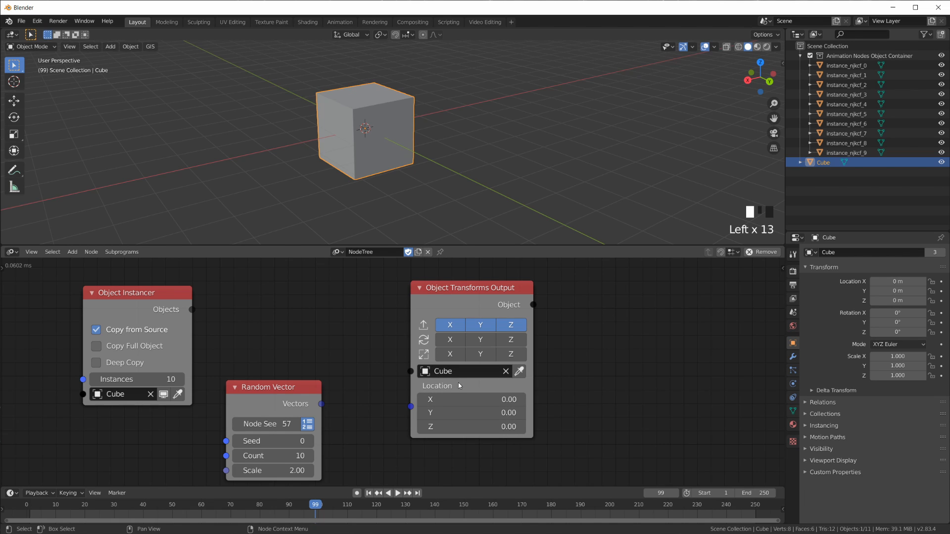
pyautogui.moveTo(411, 407); pyautogui.dragTo(381, 421)
pyautogui.click(505, 373)
# Connect the Object Instancer's Objects output to the Object Transforms Output's object input and reposition both nodes
pyautogui.moveTo(411, 371); pyautogui.dragTo(190, 309)
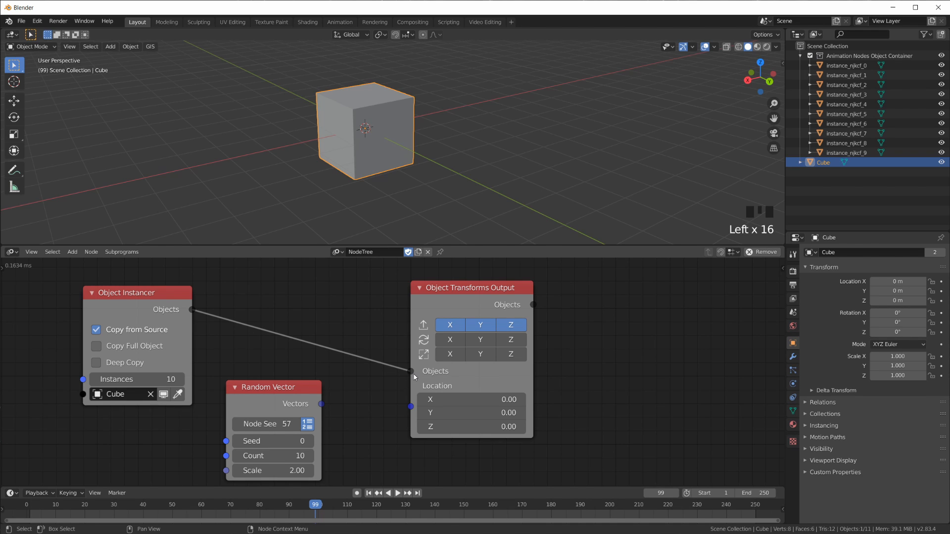
pyautogui.moveTo(461, 296); pyautogui.dragTo(469, 287)
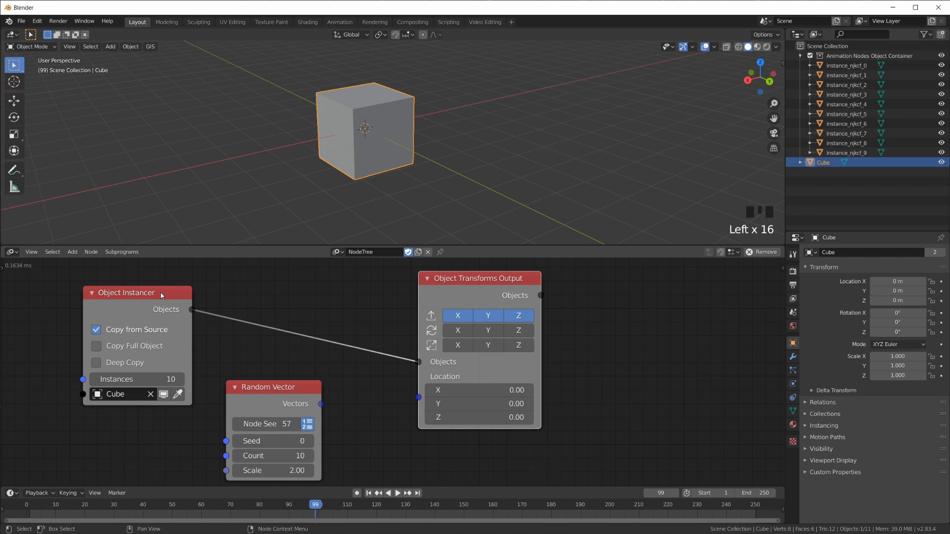
pyautogui.moveTo(161, 296); pyautogui.dragTo(177, 284)
# Move the Random Vector node nearer the Object Transforms Output and connect its Vectors output to the Location input
pyautogui.moveTo(287, 388); pyautogui.dragTo(318, 378)
pyautogui.moveTo(496, 279); pyautogui.dragTo(489, 285)
pyautogui.moveTo(416, 399); pyautogui.dragTo(352, 394)
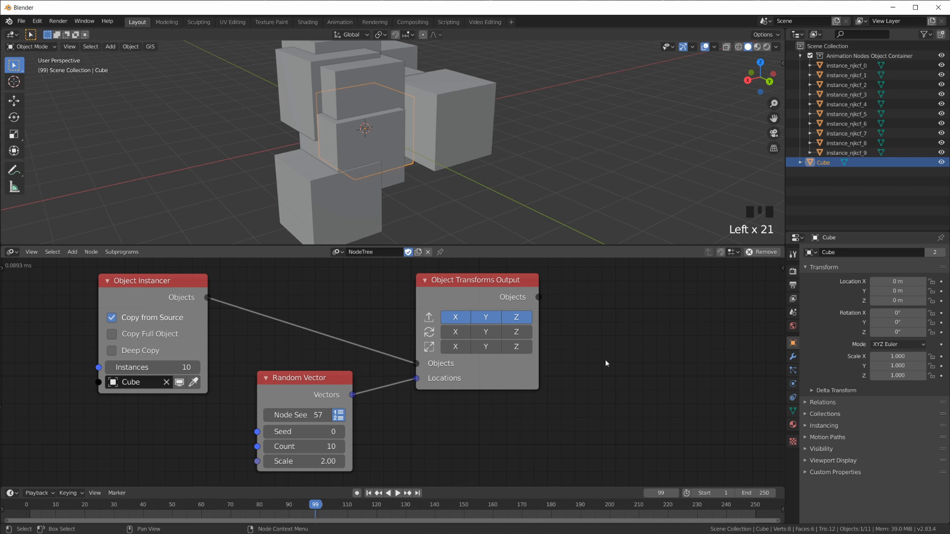
pyautogui.moveTo(569, 112)
pyautogui.mouseDown(button='middle')
pyautogui.moveTo(461, 118)
pyautogui.moveTo(507, 81)
pyautogui.moveTo(615, 146)
pyautogui.moveTo(646, 190)
pyautogui.moveTo(575, 147)
pyautogui.moveTo(586, 114)
pyautogui.mouseUp(button='middle')
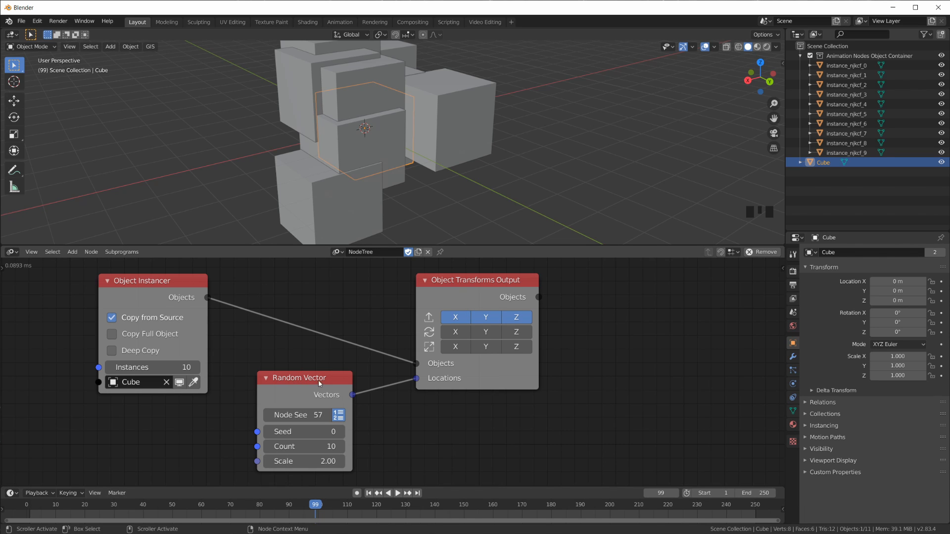
# Increase the Random Vector node's Scale to 8.42 to spread the cube instances farther apart
pyautogui.moveTo(302, 462); pyautogui.dragTo(442, 461)
pyautogui.scroll(-1, 397, 134)
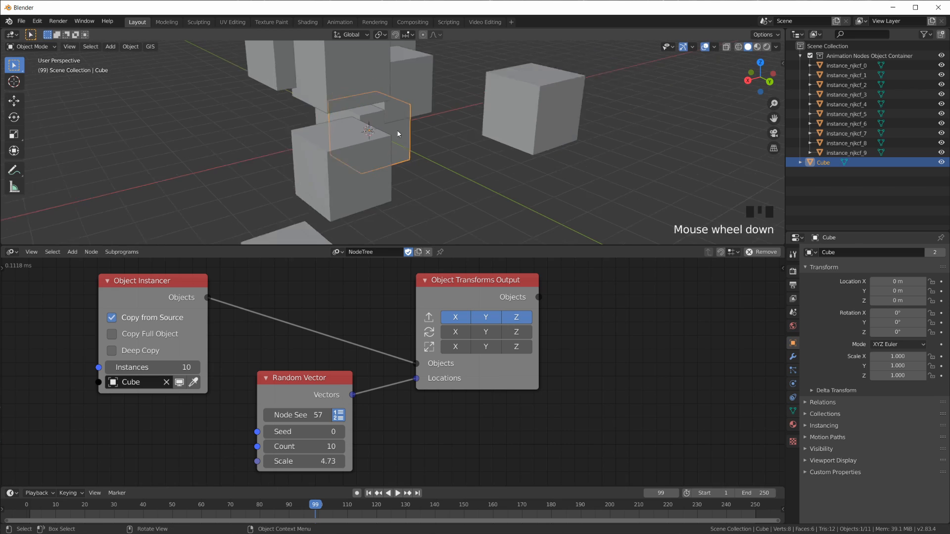
pyautogui.scroll(-7, 397, 133)
pyautogui.moveTo(302, 462); pyautogui.dragTo(395, 461)
pyautogui.moveTo(453, 118); pyautogui.dragTo(388, 142, button='middle')
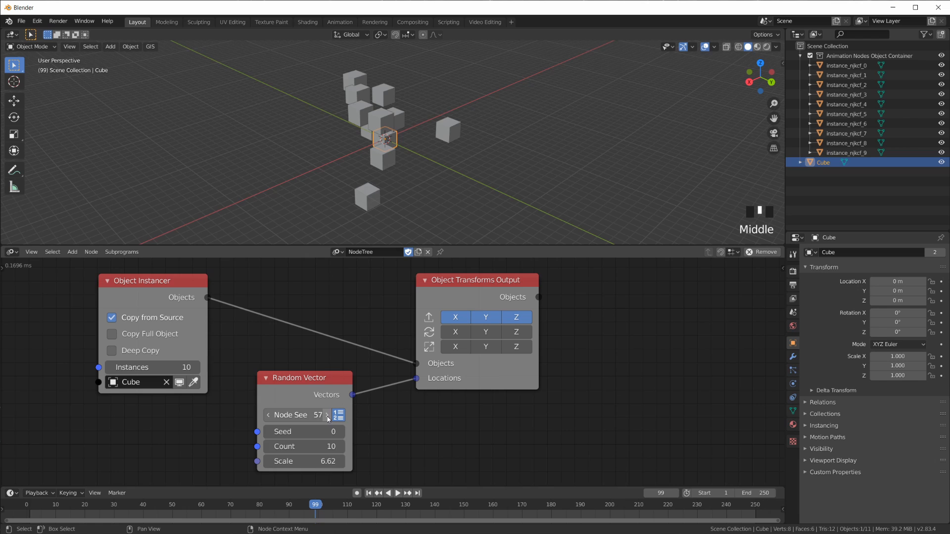
pyautogui.moveTo(305, 461); pyautogui.dragTo(326, 461)
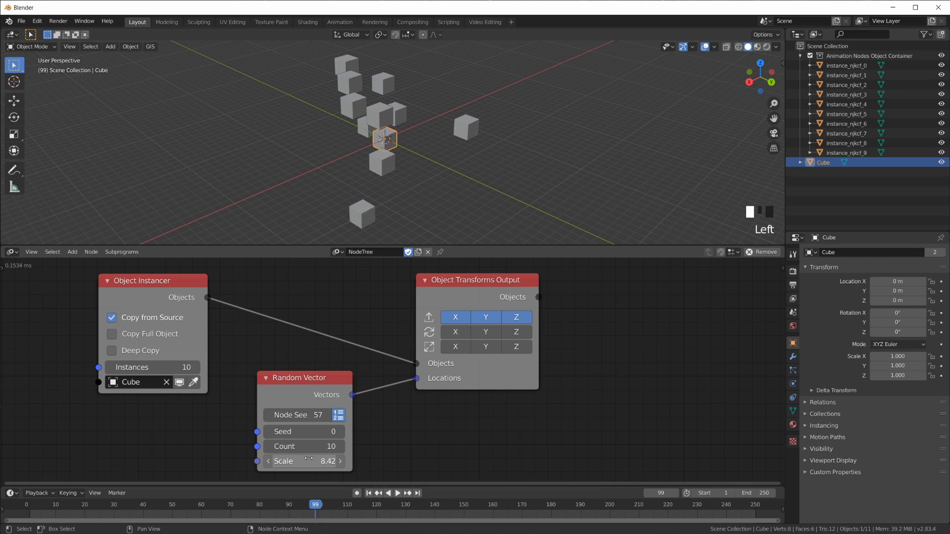
# Set the Random Vector's Seed to 6 and nudge the Object Transforms Output node slightly down
pyautogui.click(341, 432)
pyautogui.doubleClick(342, 433)
pyautogui.click(342, 433)
pyautogui.doubleClick(342, 432)
pyautogui.click(342, 432)
pyautogui.click(341, 432)
pyautogui.moveTo(435, 112); pyautogui.dragTo(502, 121, button='middle')
pyautogui.scroll(4, 503, 121)
pyautogui.scroll(-3, 456, 140)
pyautogui.moveTo(456, 141); pyautogui.dragTo(527, 130, button='middle')
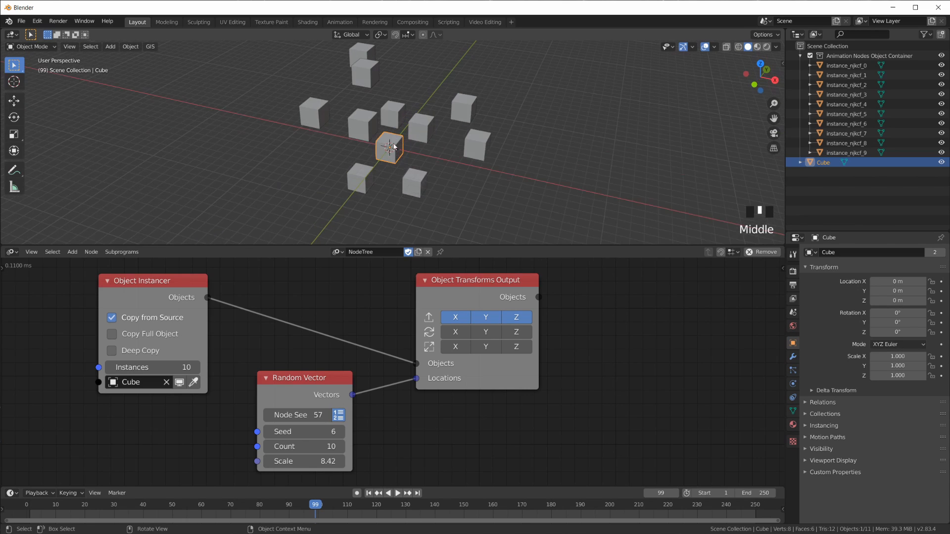
pyautogui.scroll(1, 395, 148)
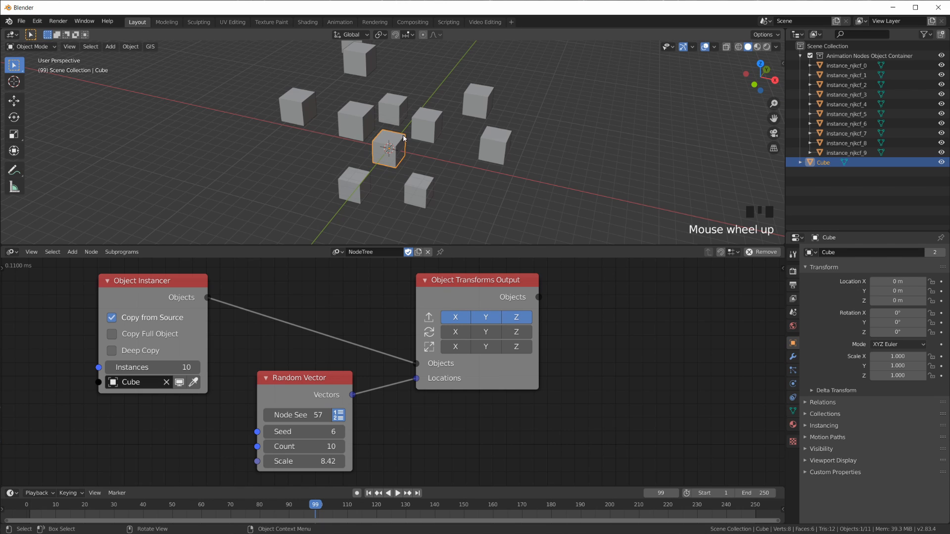
pyautogui.moveTo(508, 122); pyautogui.dragTo(326, 35, button='middle')
pyautogui.moveTo(441, 155); pyautogui.dragTo(516, 159, button='middle')
pyautogui.moveTo(461, 279); pyautogui.dragTo(456, 284)
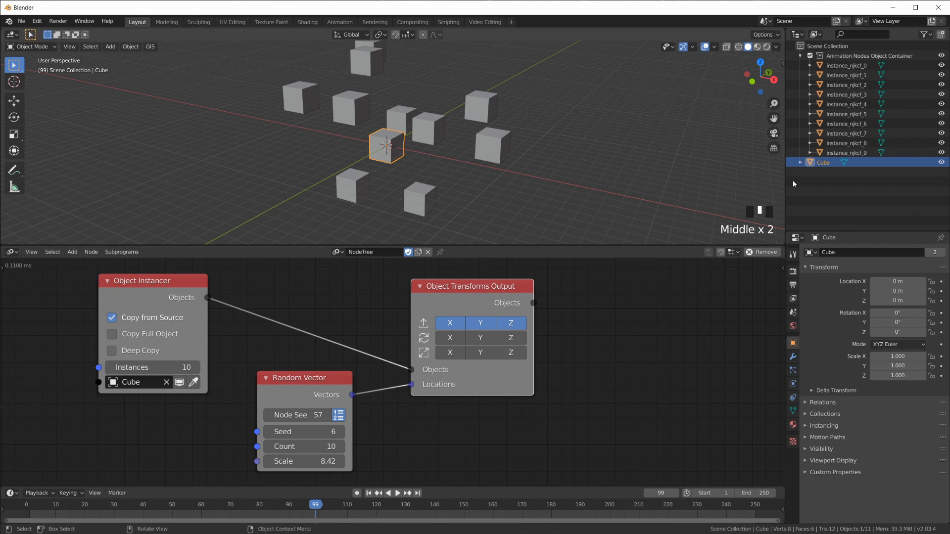
# Select several generated cube instances one after another and compare their X, Y and Z location values
pyautogui.click(845, 67)
pyautogui.click(851, 75)
pyautogui.click(848, 84)
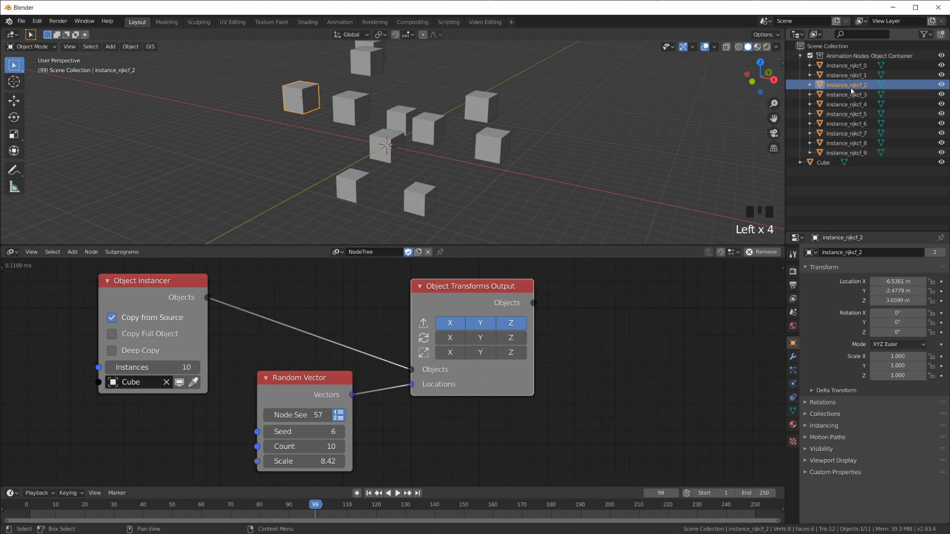
pyautogui.click(847, 105)
pyautogui.click(847, 124)
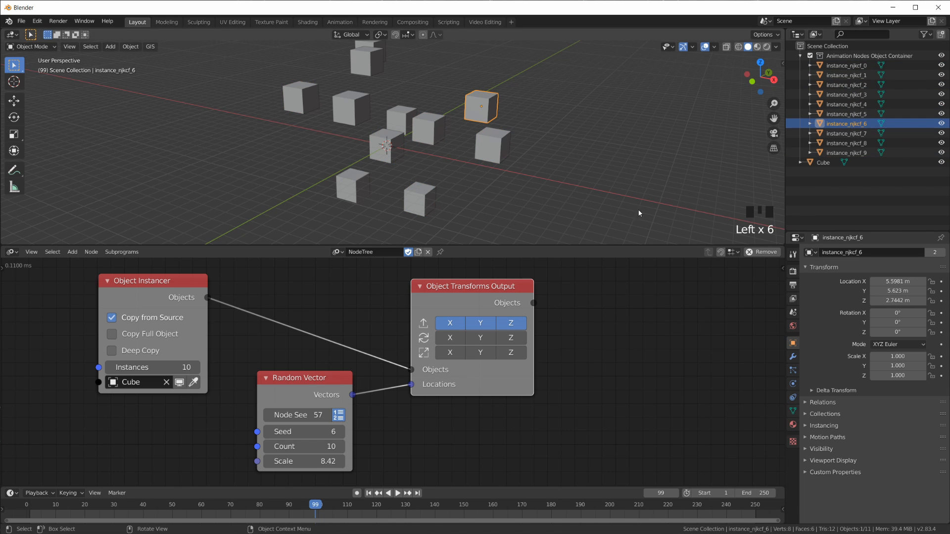
pyautogui.moveTo(178, 280); pyautogui.dragTo(193, 280)
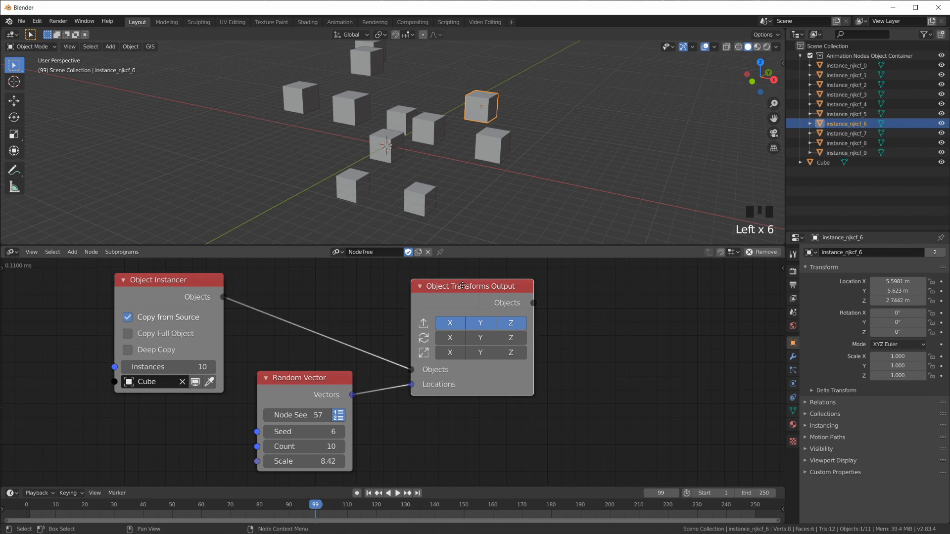
pyautogui.moveTo(465, 299); pyautogui.dragTo(456, 295)
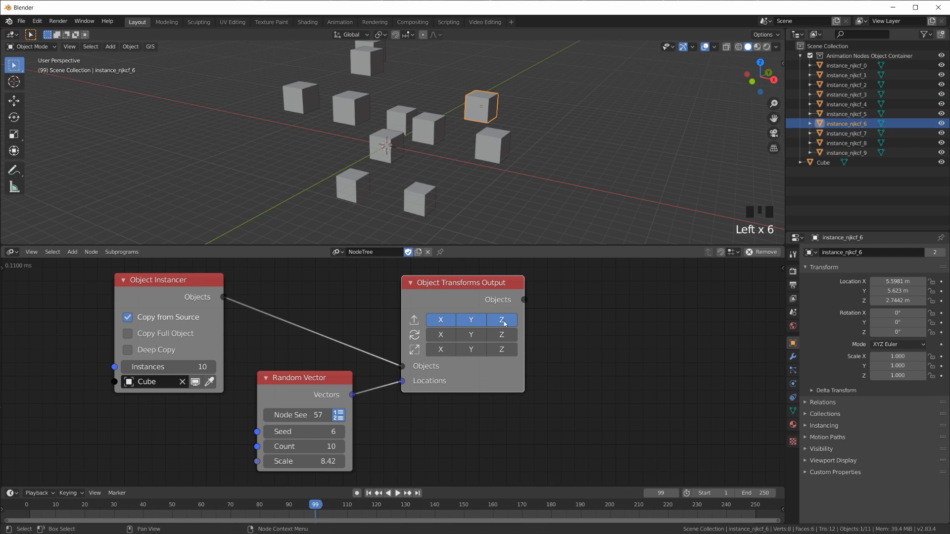
pyautogui.click(847, 115)
pyautogui.click(848, 123)
pyautogui.click(848, 115)
pyautogui.click(847, 125)
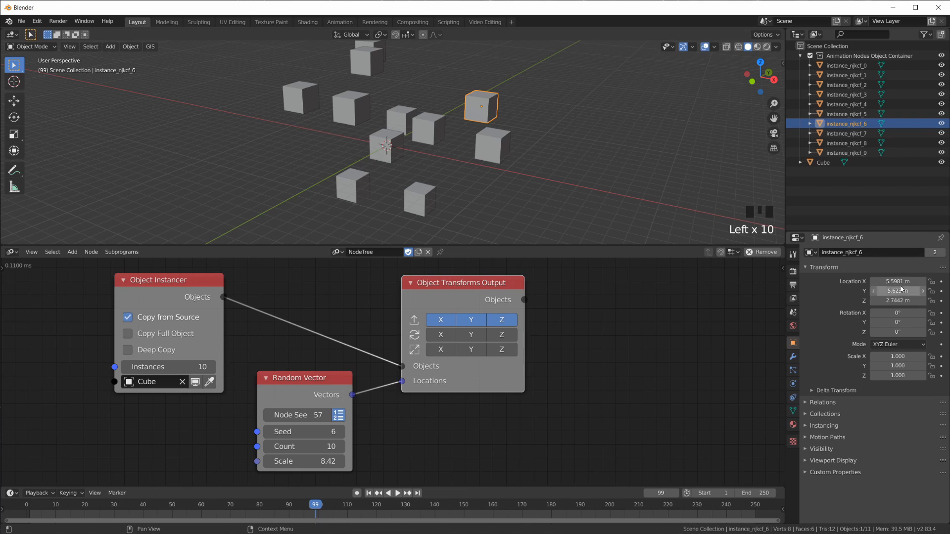
pyautogui.click(847, 133)
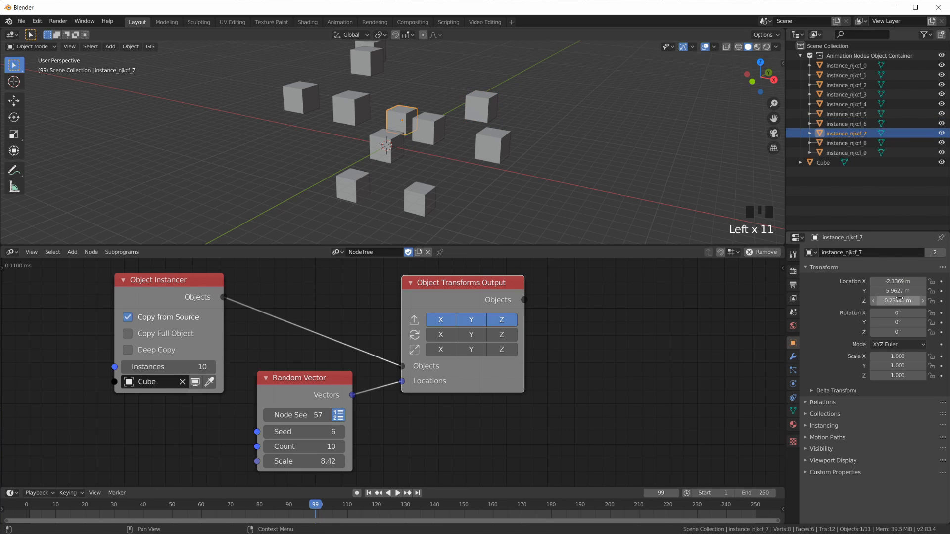
pyautogui.moveTo(458, 292); pyautogui.dragTo(454, 295)
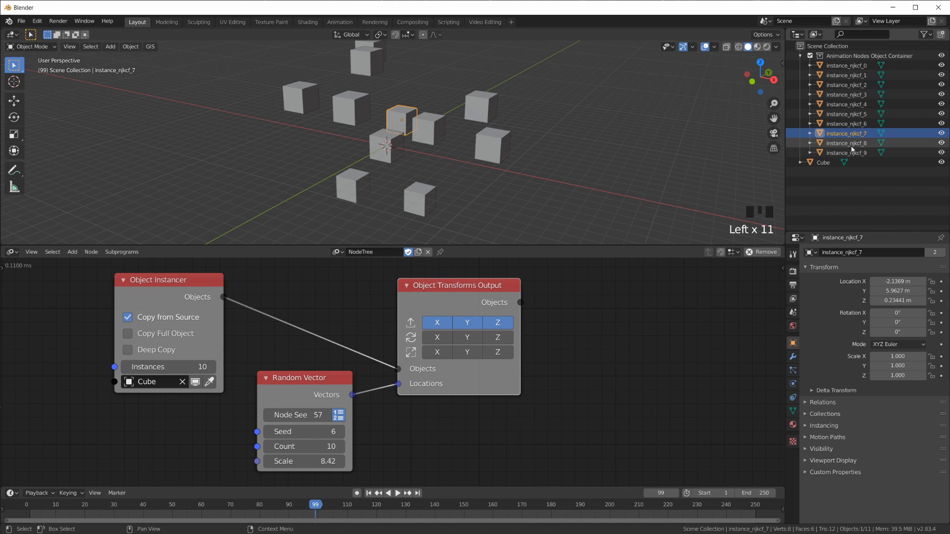
# Select the original Cube and add a Bevel modifier to it
pyautogui.click(823, 163)
pyautogui.scroll(7, 364, 165)
pyautogui.scroll(2, 364, 166)
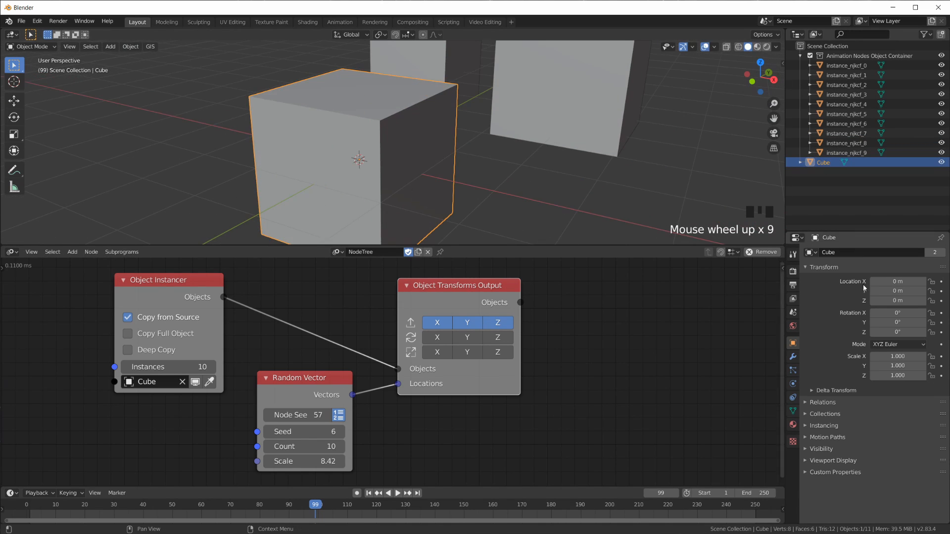
pyautogui.click(793, 356)
pyautogui.click(857, 252)
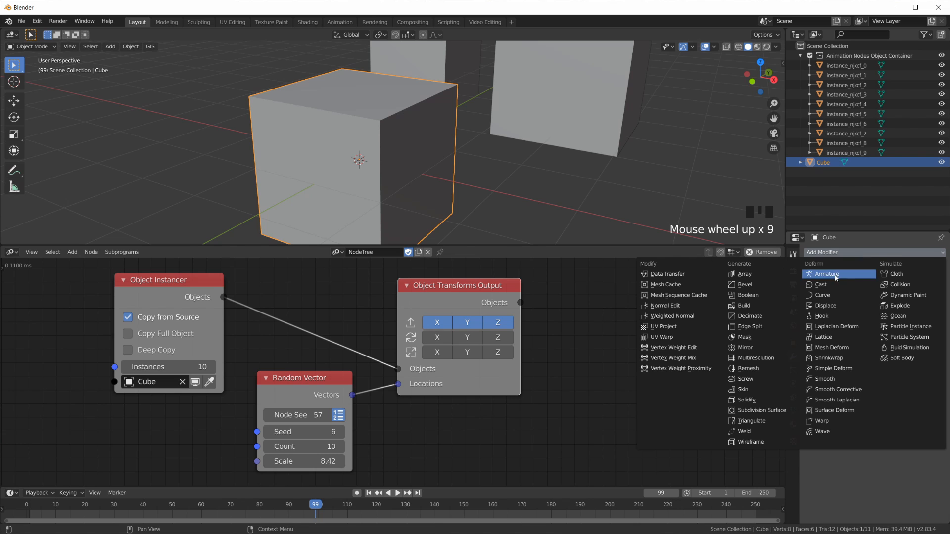
pyautogui.click(745, 284)
pyautogui.moveTo(408, 158); pyautogui.dragTo(445, 168, button='middle')
pyautogui.scroll(-4, 439, 123)
pyautogui.scroll(-4, 432, 132)
pyautogui.scroll(2, 432, 132)
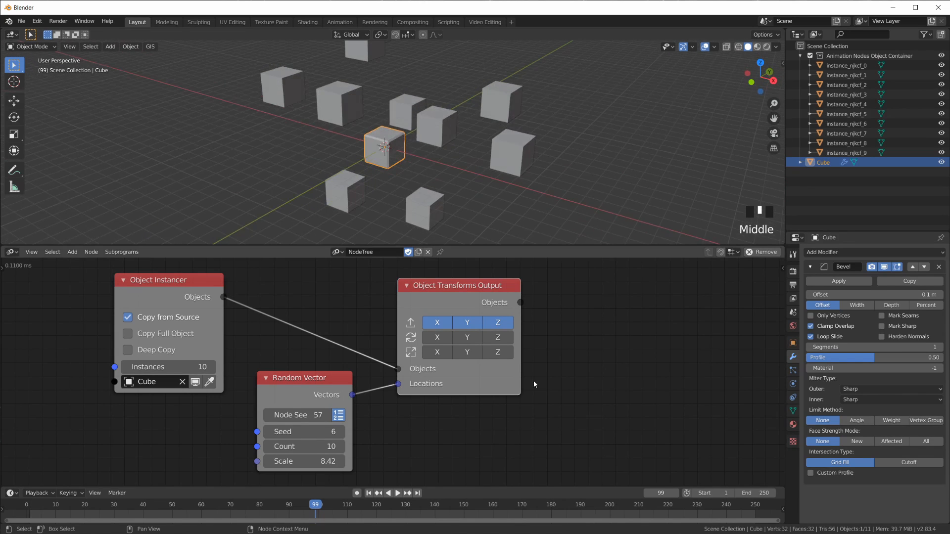
# Try to refresh the instances by manually executing the node tree several times, and hide its settings again
pyautogui.press('n')
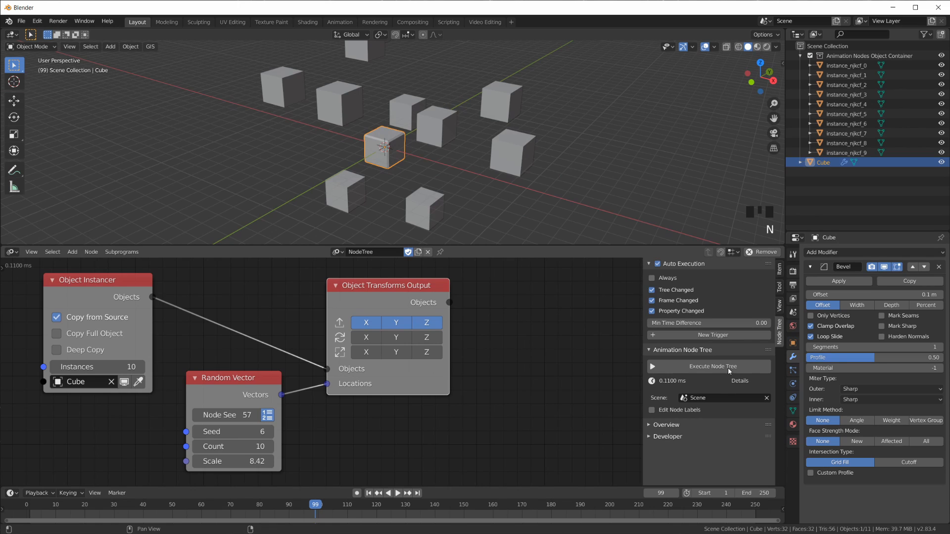
pyautogui.click(705, 367)
pyautogui.tripleClick(705, 368)
pyautogui.doubleClick(704, 367)
pyautogui.doubleClick(705, 367)
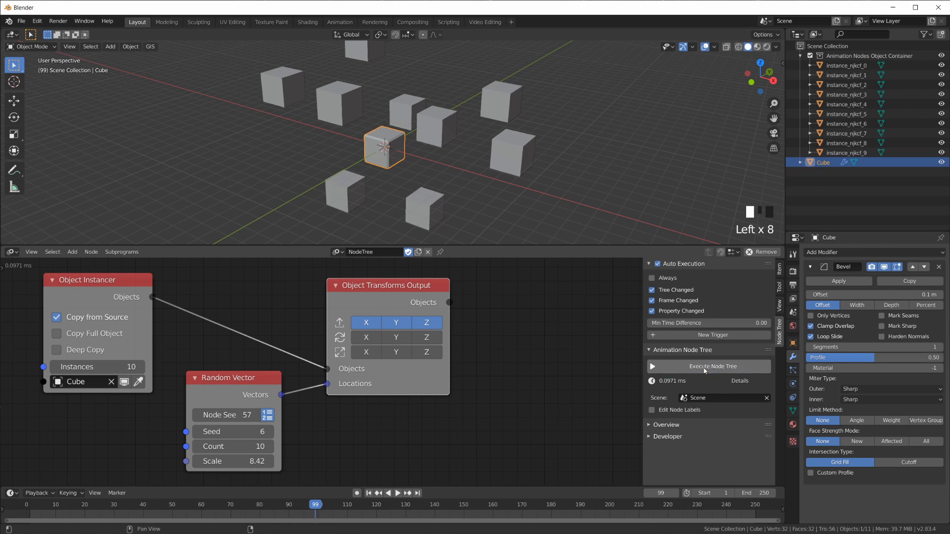
pyautogui.scroll(3, 454, 100)
pyautogui.scroll(2, 454, 100)
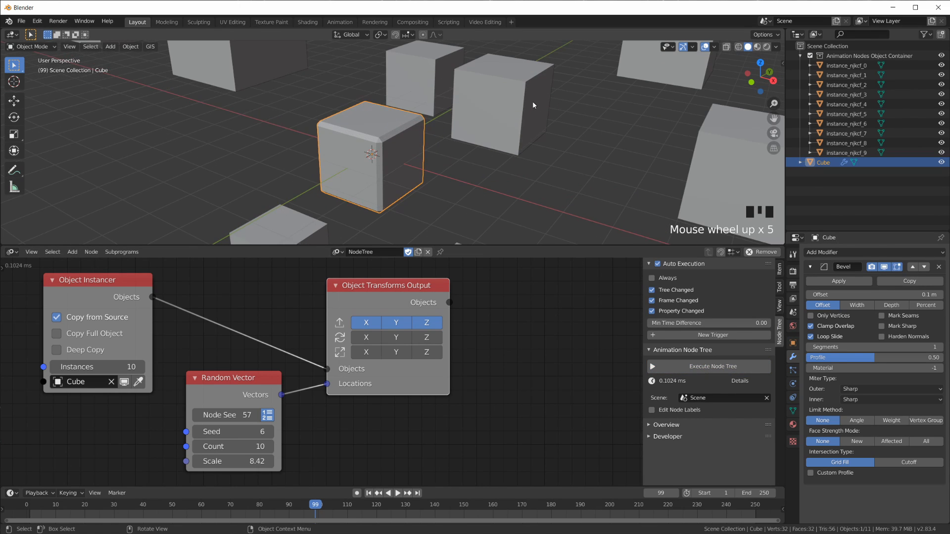
pyautogui.scroll(-4, 533, 105)
pyautogui.press('n')
pyautogui.press('n')
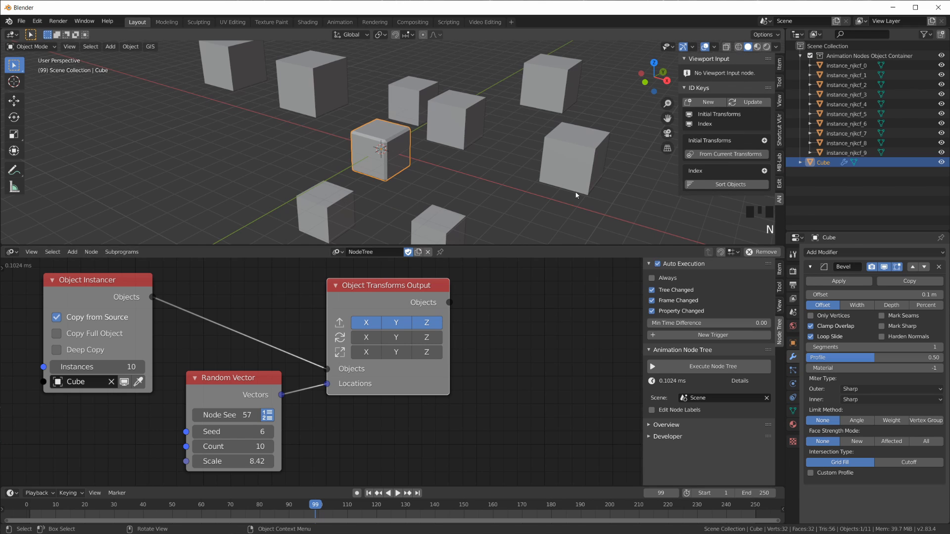
pyautogui.press('n')
pyautogui.press('n')
pyautogui.moveTo(569, 441); pyautogui.dragTo(600, 423, button='middle')
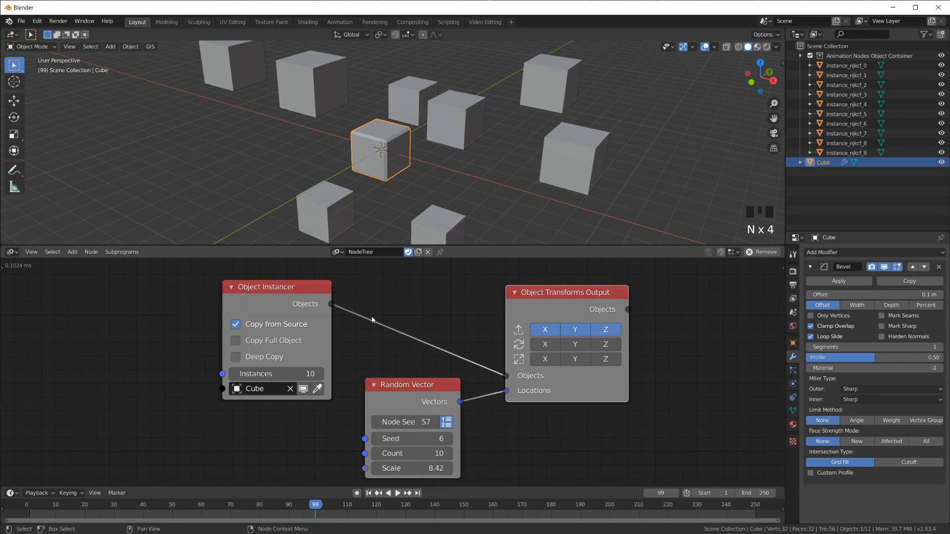
# Nudge the Object Transforms Output node up and enable Copy Full Object on the Object Instancer
pyautogui.moveTo(563, 295); pyautogui.dragTo(559, 289)
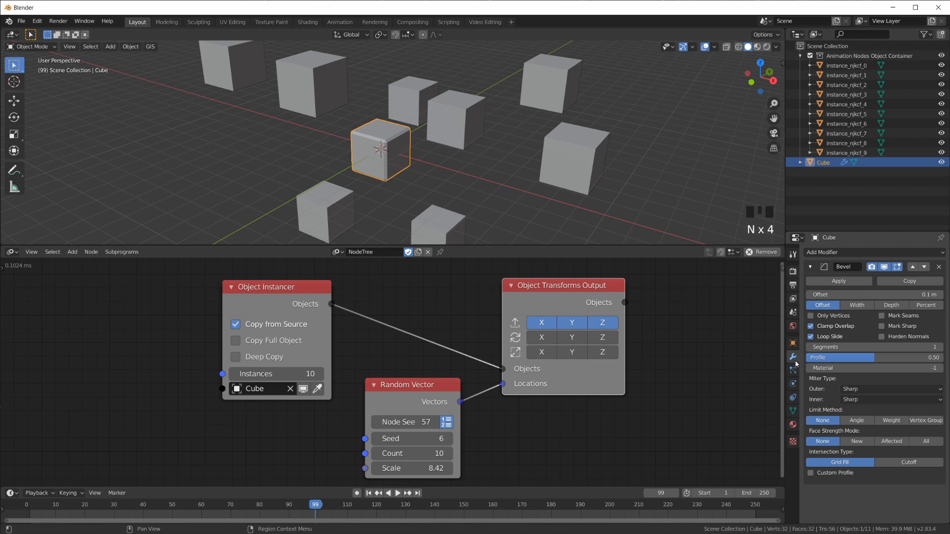
pyautogui.click(261, 342)
pyautogui.moveTo(499, 157)
pyautogui.mouseDown(button='middle')
pyautogui.moveTo(496, 116)
pyautogui.moveTo(500, 149)
pyautogui.moveTo(482, 149)
pyautogui.mouseUp(button='middle')
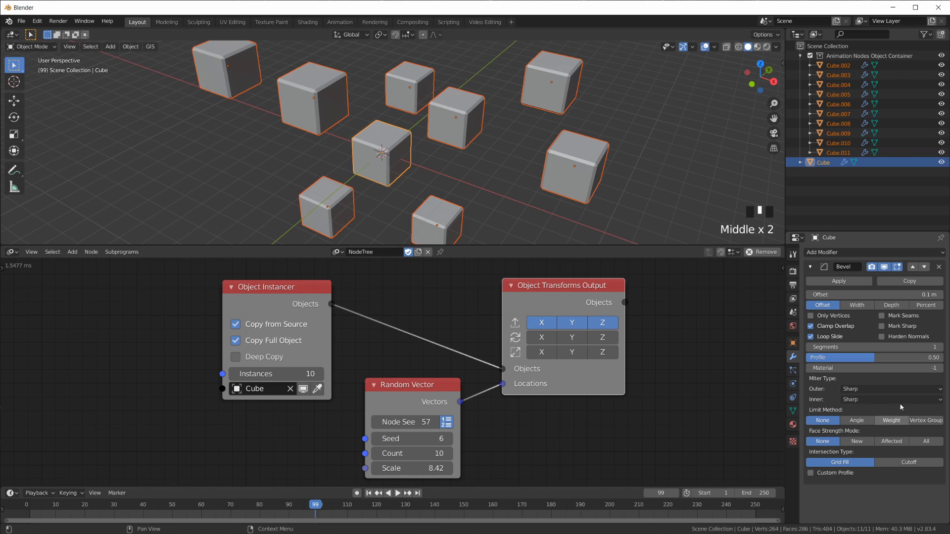
# Select several copied cubes in turn to check their modifiers, and reselect the original Cube
pyautogui.click(838, 75)
pyautogui.click(840, 109)
pyautogui.click(838, 133)
pyautogui.click(838, 94)
pyautogui.click(838, 74)
pyautogui.click(381, 159)
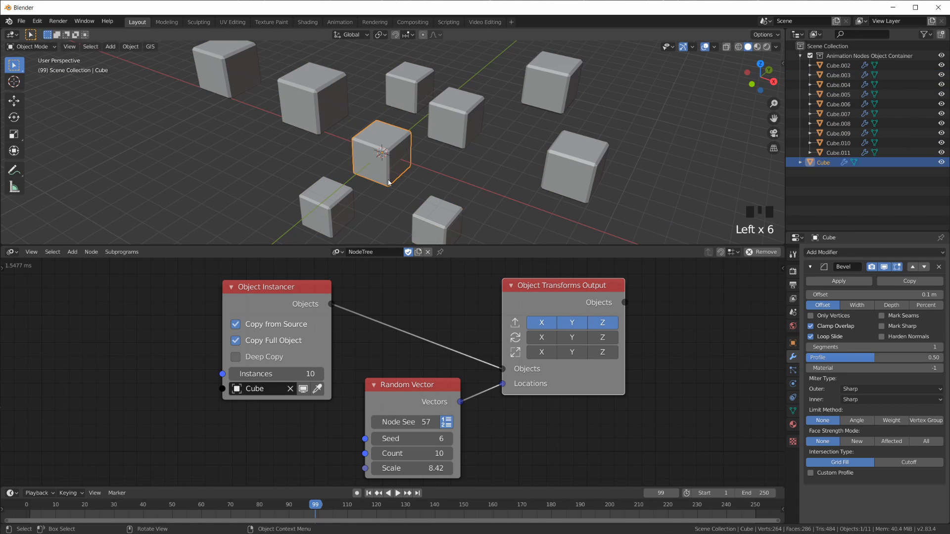
# Set the original Cube's Bevel offset to 0.33 m and move the timeline to frame 98
pyautogui.scroll(4, 381, 159)
pyautogui.keyDown('shift'); pyautogui.moveTo(890, 295); pyautogui.dragTo(917, 294); pyautogui.keyUp('shift')
pyautogui.scroll(-1, 584, 414)
pyautogui.scroll(1, 585, 415)
pyautogui.scroll(-2, 585, 415)
pyautogui.scroll(-7, 492, 152)
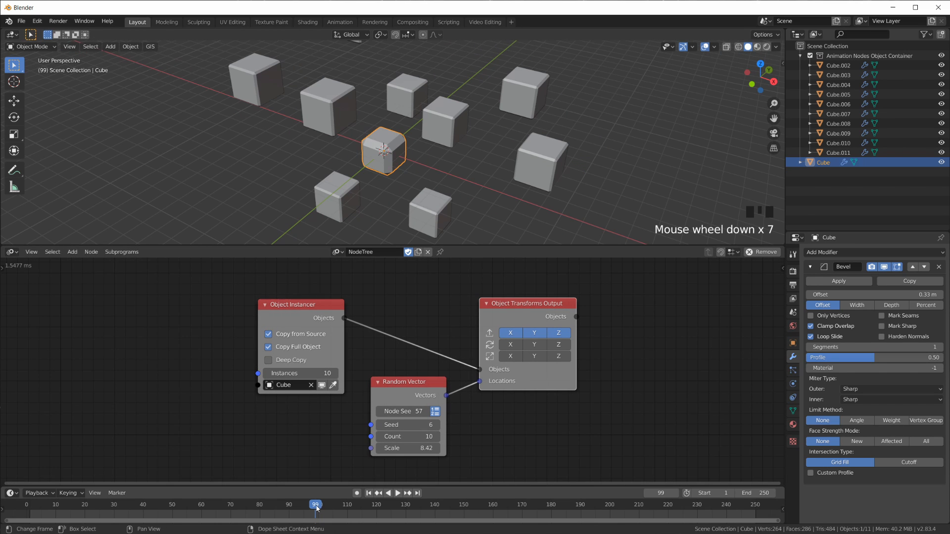
pyautogui.moveTo(317, 509); pyautogui.dragTo(321, 508)
pyautogui.press('Escape')
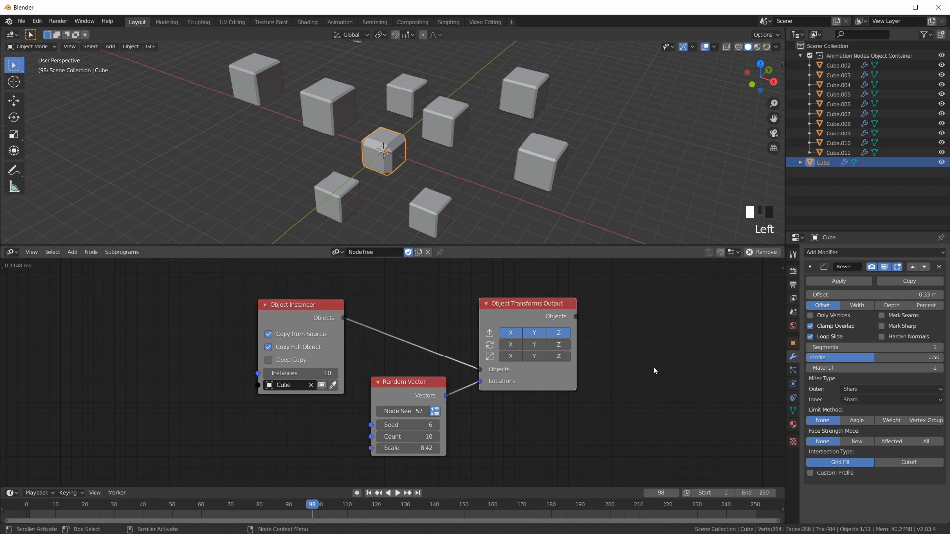
# Disable and re-enable Copy Full Object on the Object Instancer to regenerate the copies with the current bevel
pyautogui.scroll(1, 527, 416)
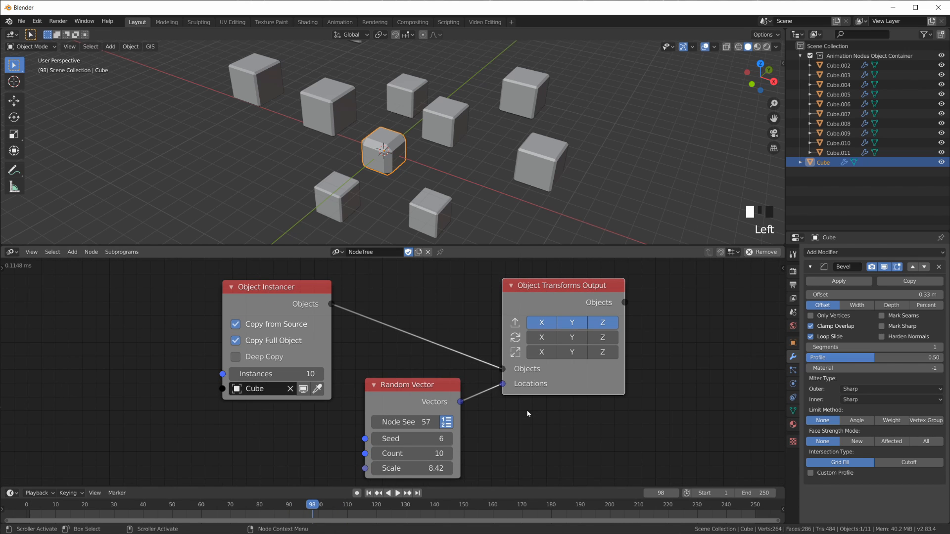
pyautogui.click(236, 342)
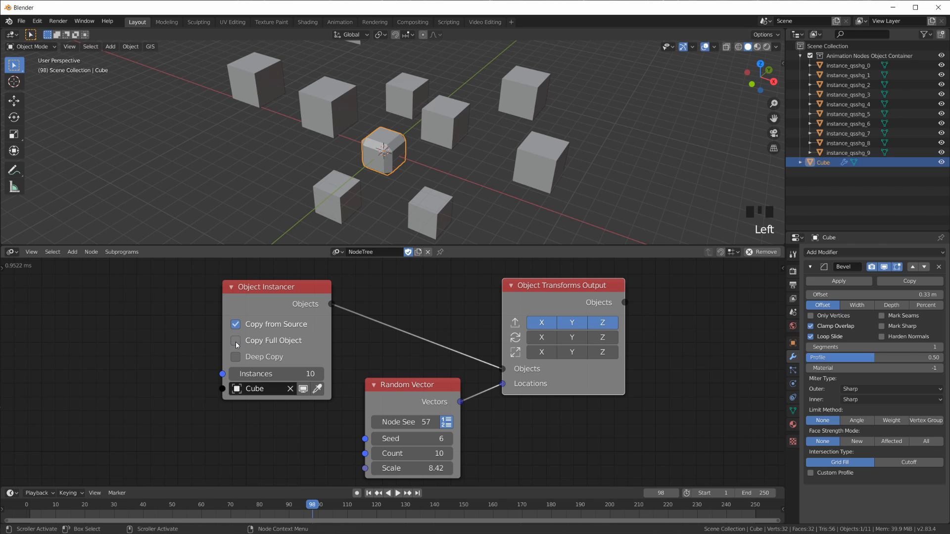
pyautogui.click(236, 344)
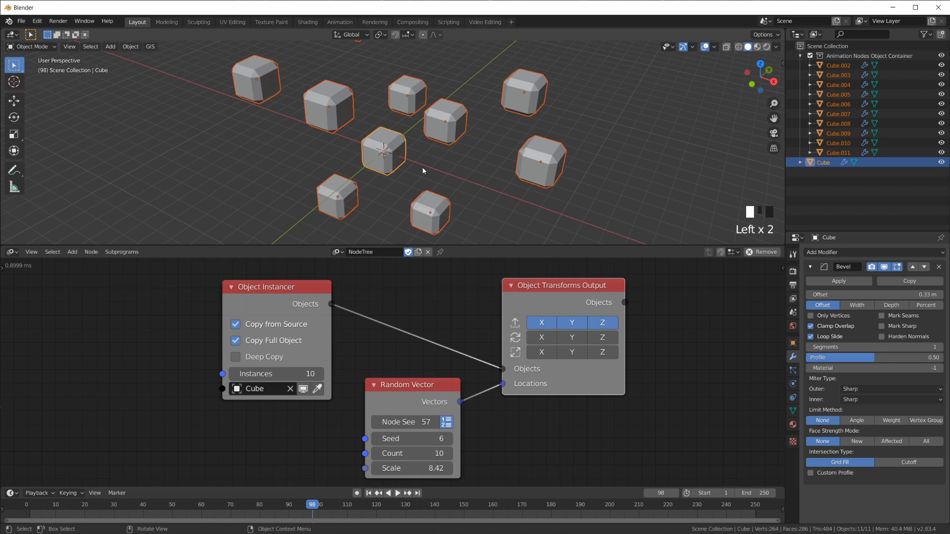
pyautogui.scroll(3, 423, 167)
pyautogui.scroll(-1, 423, 167)
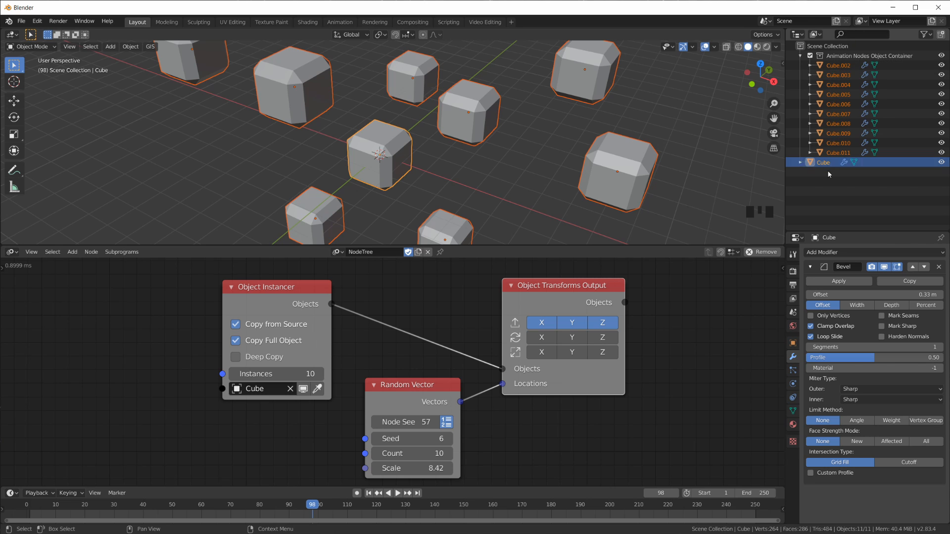
pyautogui.scroll(-3, 431, 194)
pyautogui.moveTo(430, 194); pyautogui.dragTo(486, 185, button='middle')
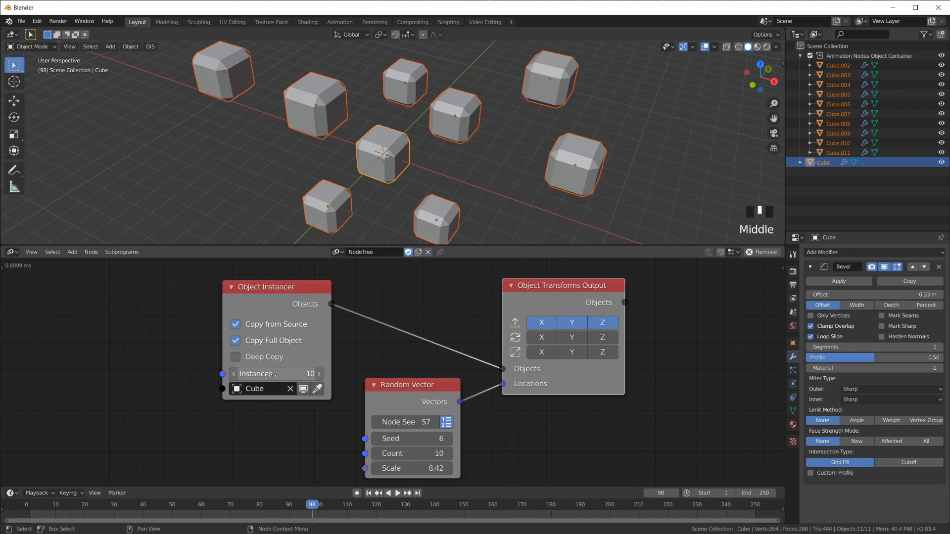
# Move the Object Transforms Output node a little farther away from the Object Instancer and Random Vector nodes
pyautogui.moveTo(550, 286); pyautogui.dragTo(580, 284)
pyautogui.scroll(-4, 496, 127)
pyautogui.moveTo(500, 125); pyautogui.dragTo(491, 128, button='middle')
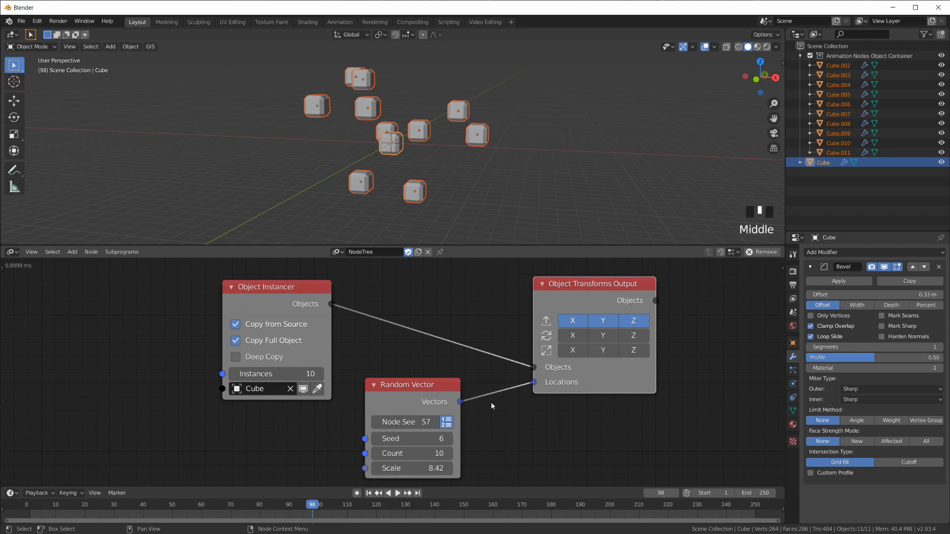
pyautogui.moveTo(470, 197); pyautogui.dragTo(456, 211, button='middle')
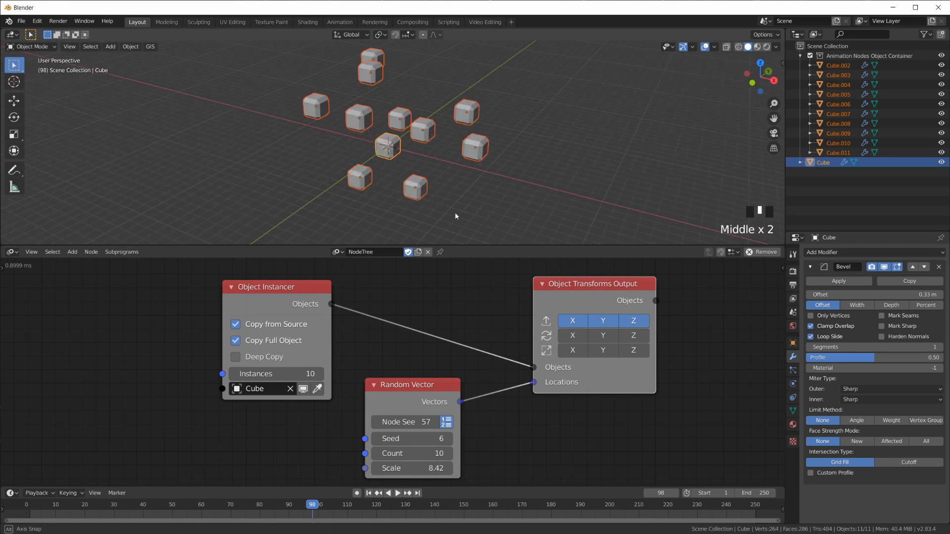
# Delete the Random Vector and Object Transforms Output nodes, keeping only the Object Instancer
pyautogui.click(849, 253)
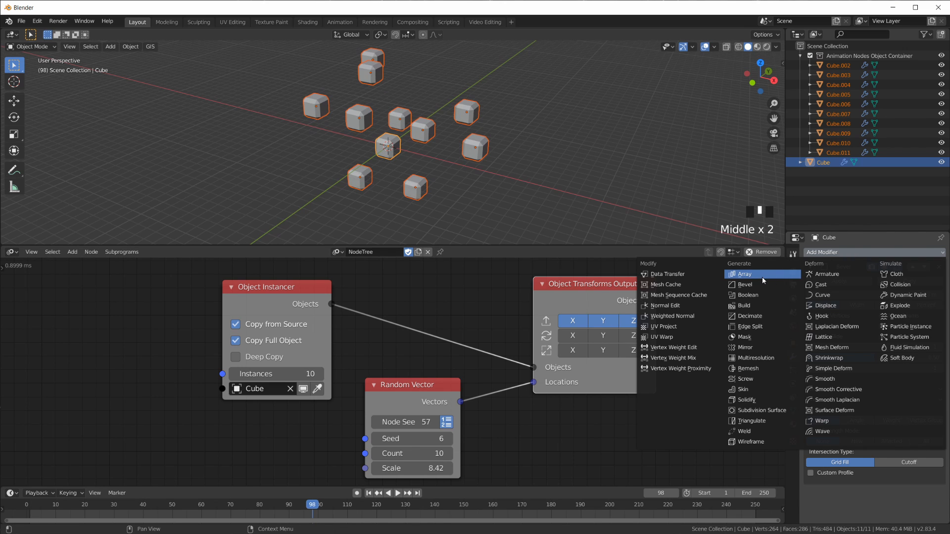
pyautogui.click(745, 285)
pyautogui.press('x')
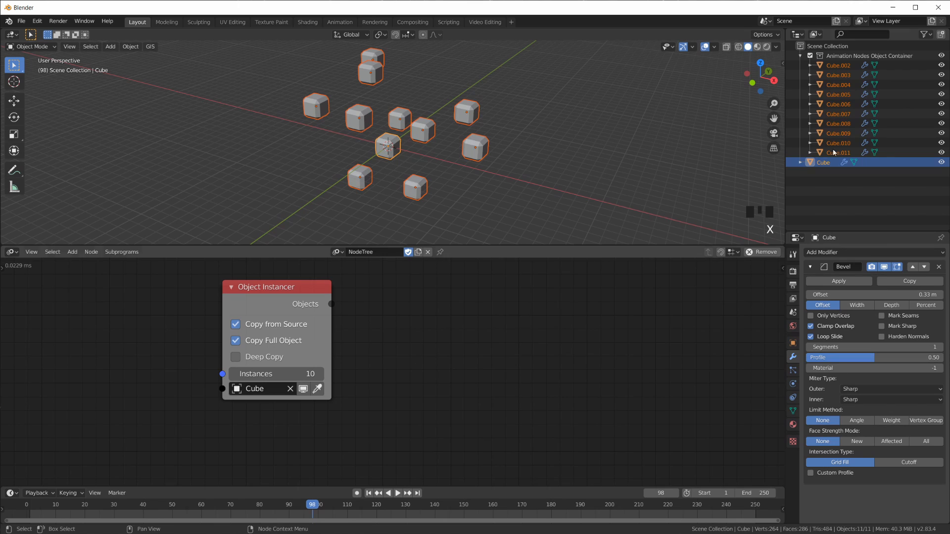
# Delete the ten generated copies, Cube.002 through Cube.011, from the Animation Nodes Object Container
pyautogui.click(838, 65)
pyautogui.keyDown('shift'); pyautogui.click(845, 153); pyautogui.keyUp('shift')
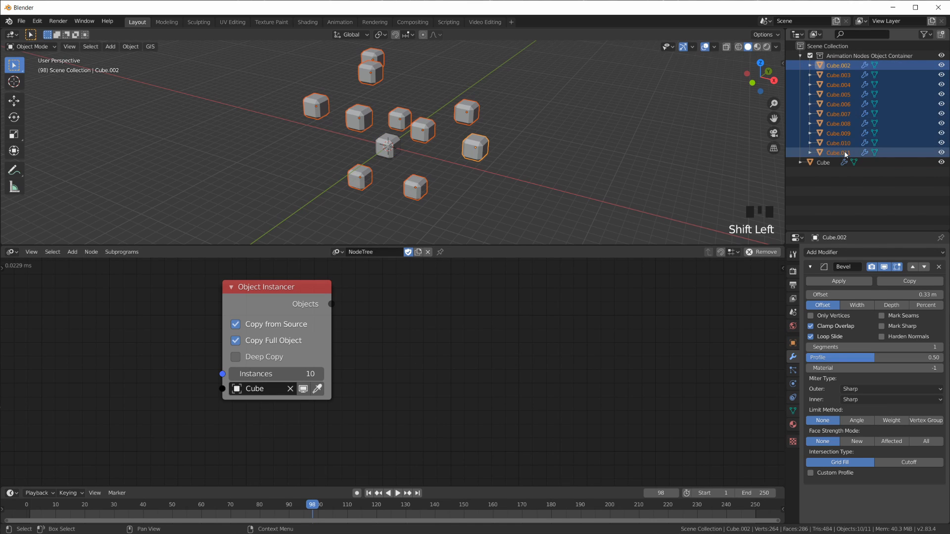
pyautogui.rightClick(842, 104)
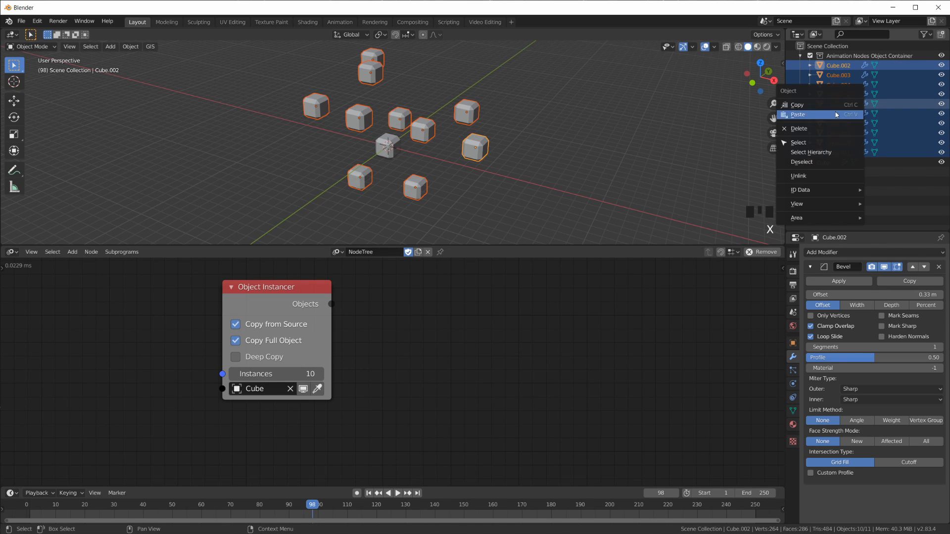
pyautogui.moveTo(837, 115); pyautogui.dragTo(804, 128, button='right')
pyautogui.scroll(5, 376, 158)
# Reduce the Bevel offset of copy Cube.002 to about 0.148 m and toggle Copy Full Object off and on to regenerate the copies
pyautogui.click(393, 150)
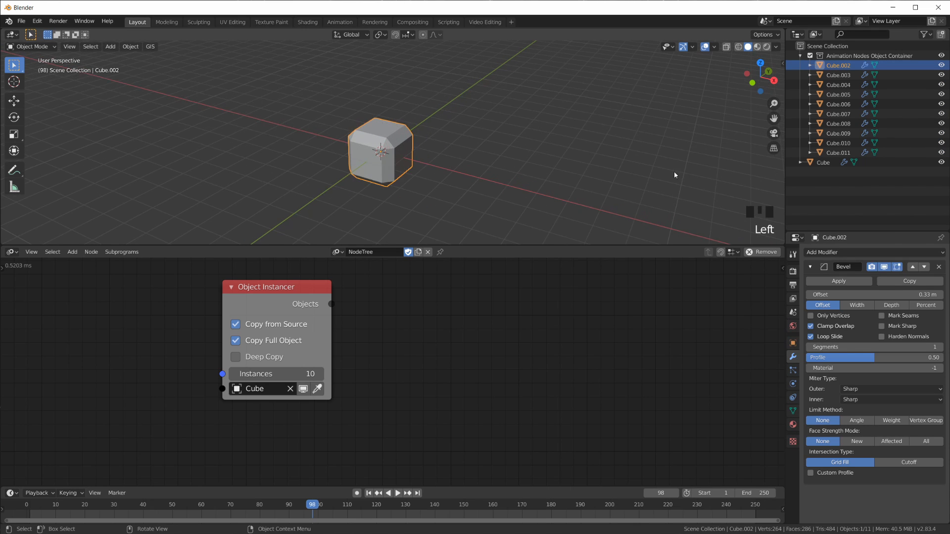
pyautogui.keyDown('shift'); pyautogui.moveTo(876, 295); pyautogui.dragTo(851, 294); pyautogui.keyUp('shift')
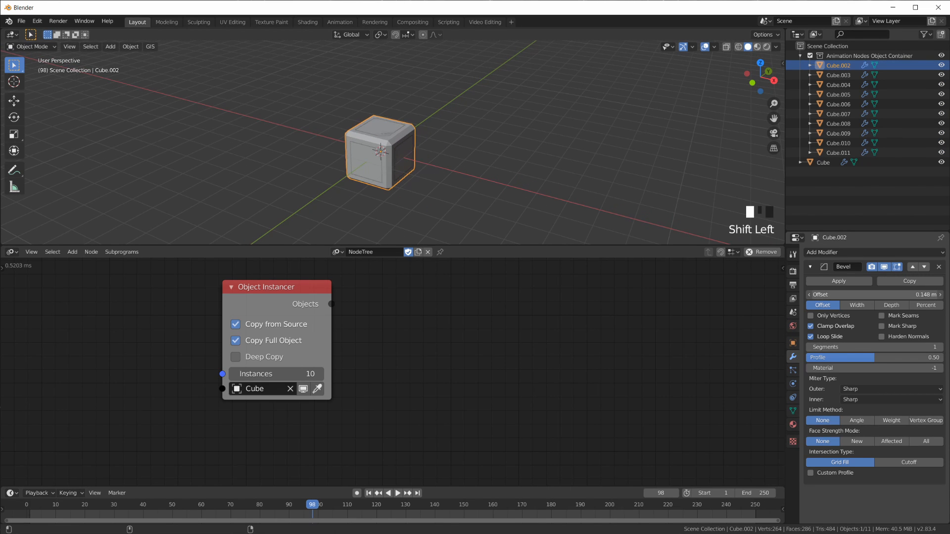
pyautogui.click(297, 341)
pyautogui.moveTo(297, 292); pyautogui.dragTo(285, 305)
pyautogui.click(290, 355)
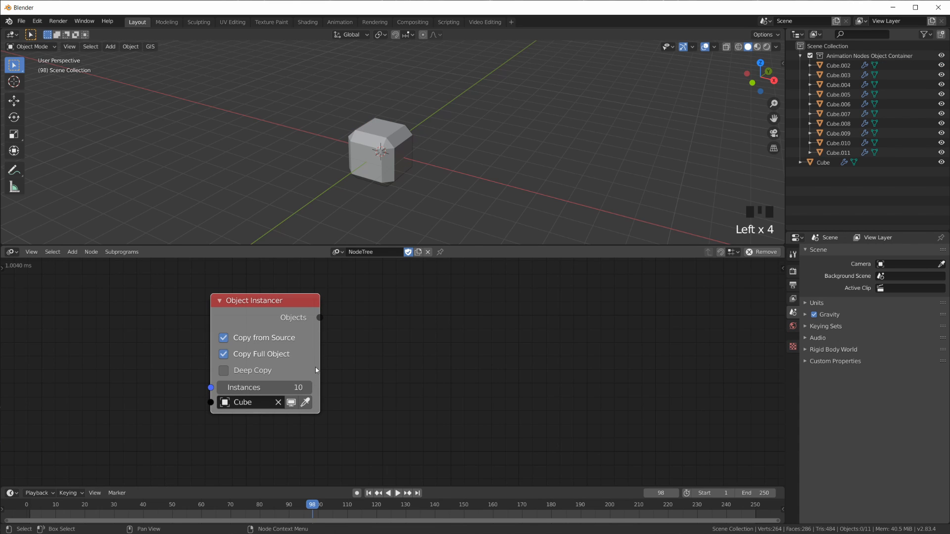
# Select the original Cube and collapse its Bevel modifier settings
pyautogui.scroll(3, 413, 162)
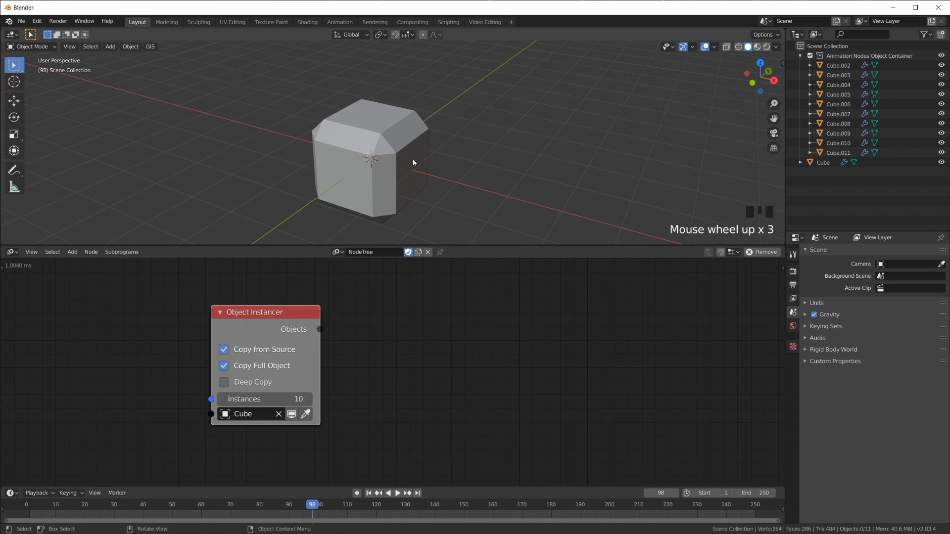
pyautogui.scroll(-4, 411, 389)
pyautogui.moveTo(411, 386); pyautogui.dragTo(360, 304, button='middle')
pyautogui.scroll(-8, 450, 124)
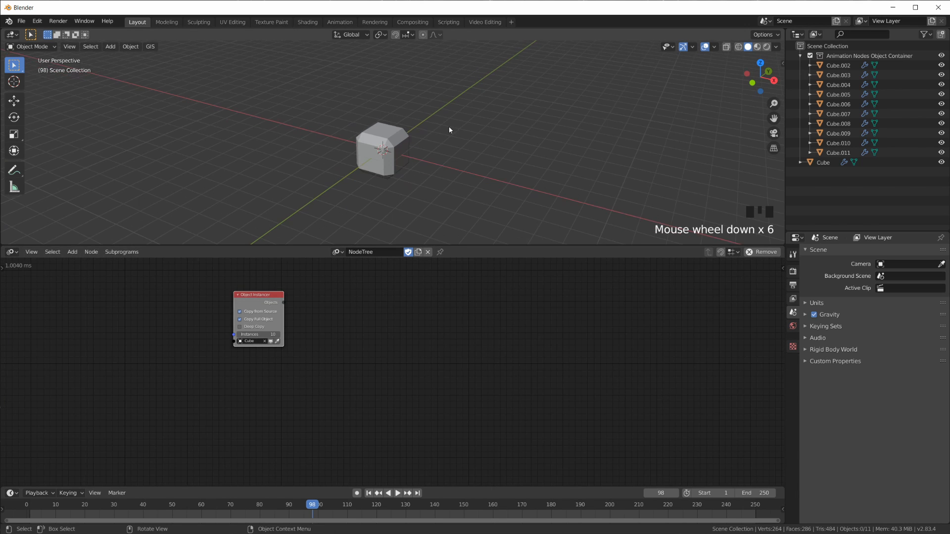
pyautogui.click(824, 162)
pyautogui.click(814, 266)
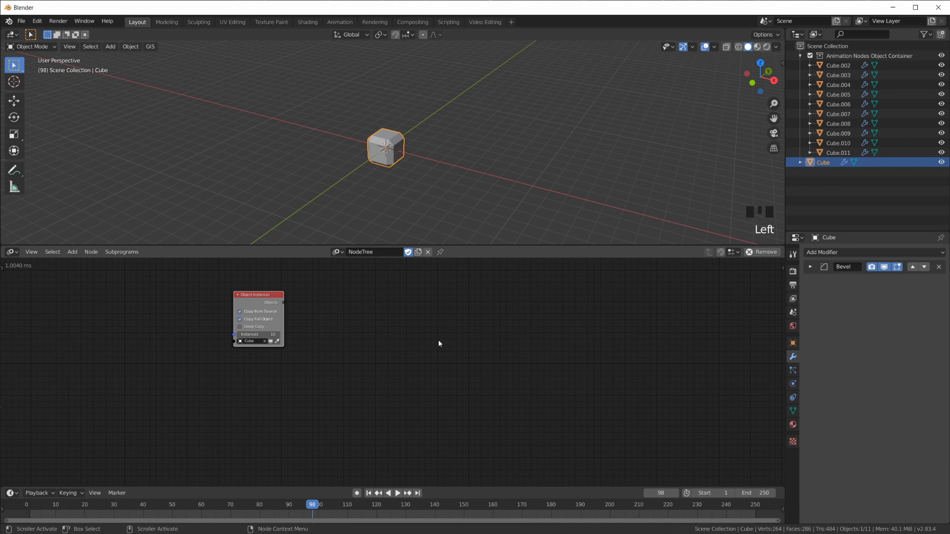
# Add a Distribute Matrices node beside the Object Instancer node
pyautogui.scroll(4, 371, 361)
pyautogui.moveTo(332, 281); pyautogui.dragTo(300, 305, button='middle')
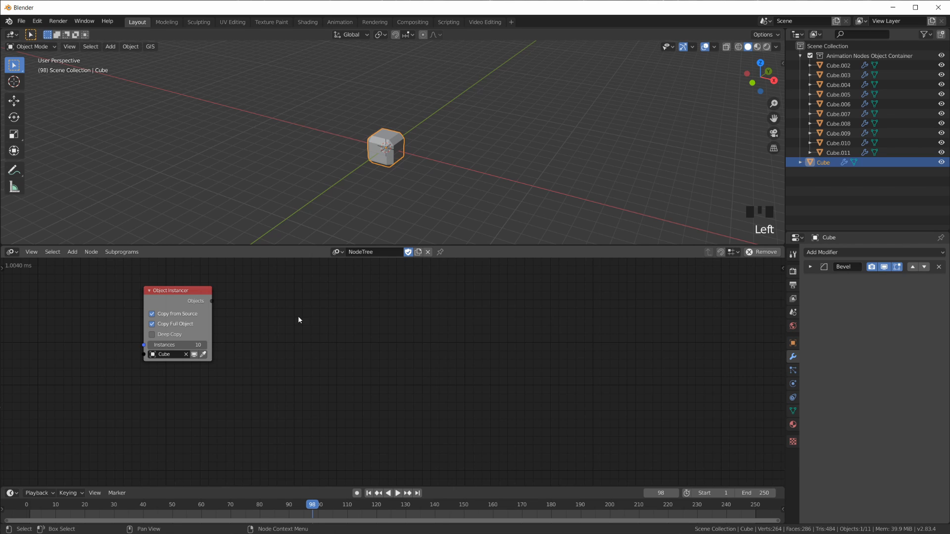
pyautogui.hotkey('shift', 'a')
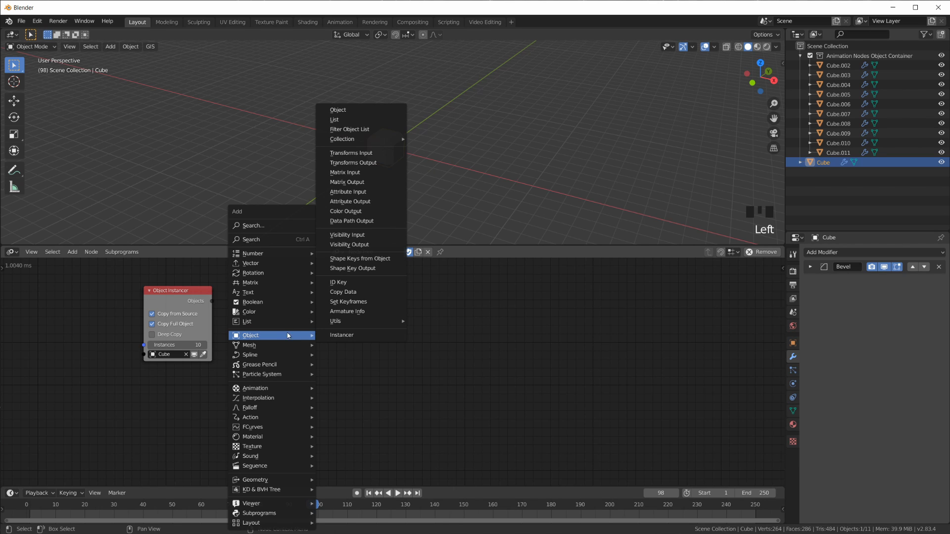
pyautogui.moveTo(272, 282)
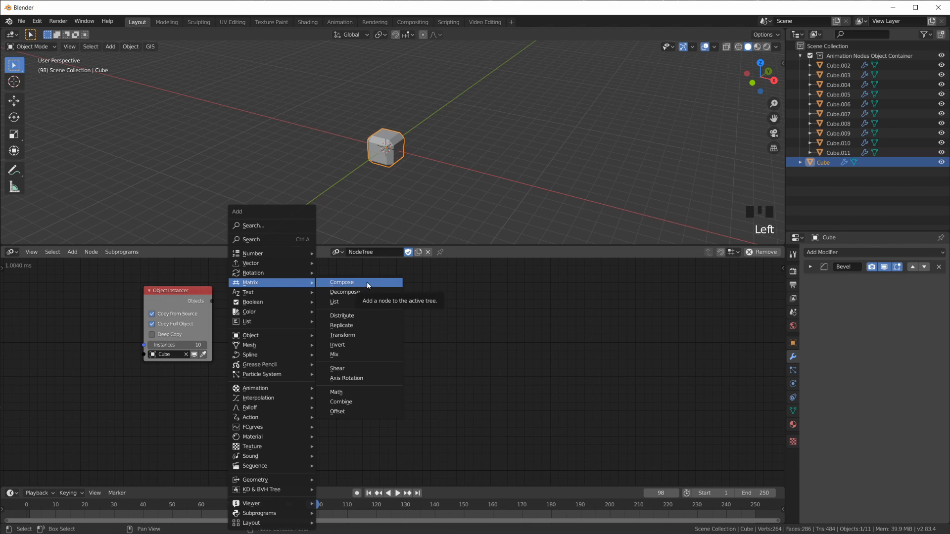
pyautogui.click(347, 317)
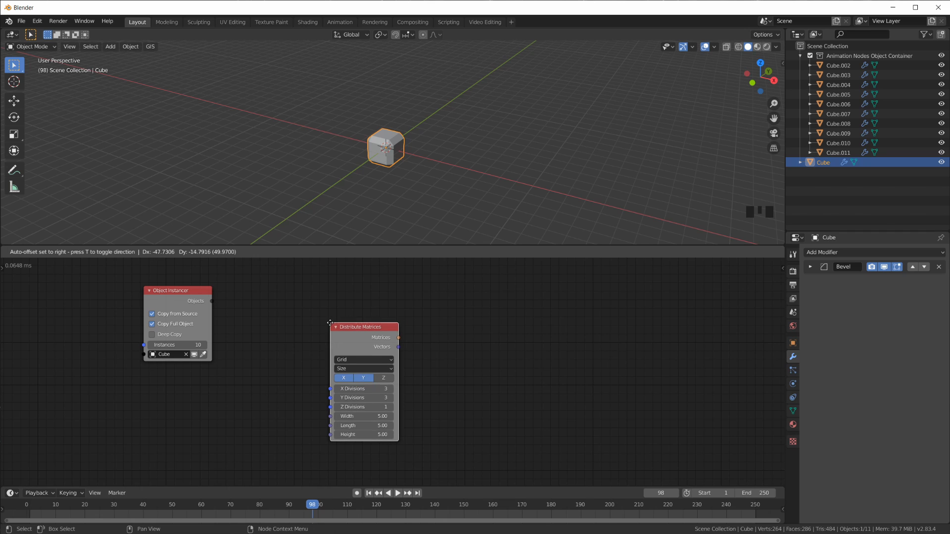
pyautogui.click(243, 325)
pyautogui.scroll(3, 361, 384)
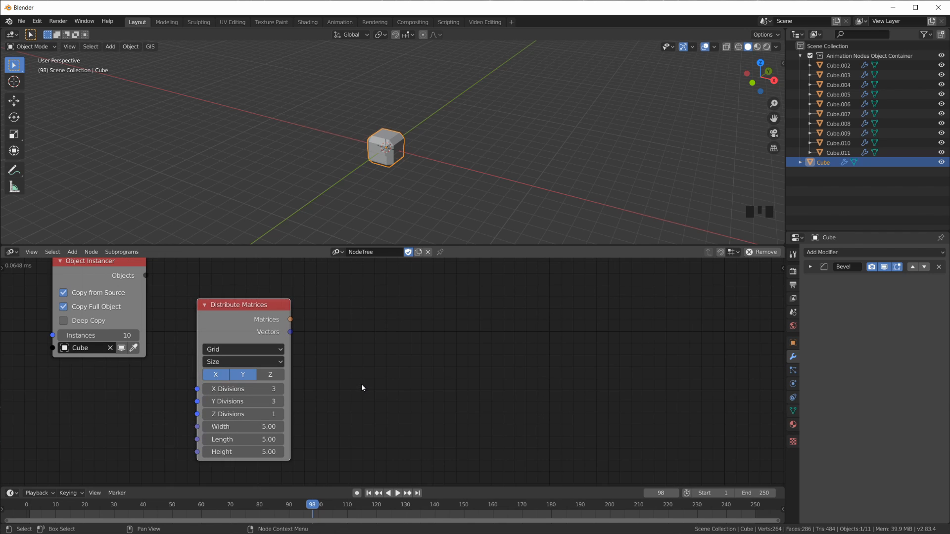
# Examine the Distribute Matrices node's outputs and its distribution and distance mode options, keeping Grid and Size
pyautogui.moveTo(328, 332)
pyautogui.mouseDown()
pyautogui.moveTo(391, 319)
pyautogui.moveTo(329, 335)
pyautogui.mouseUp()
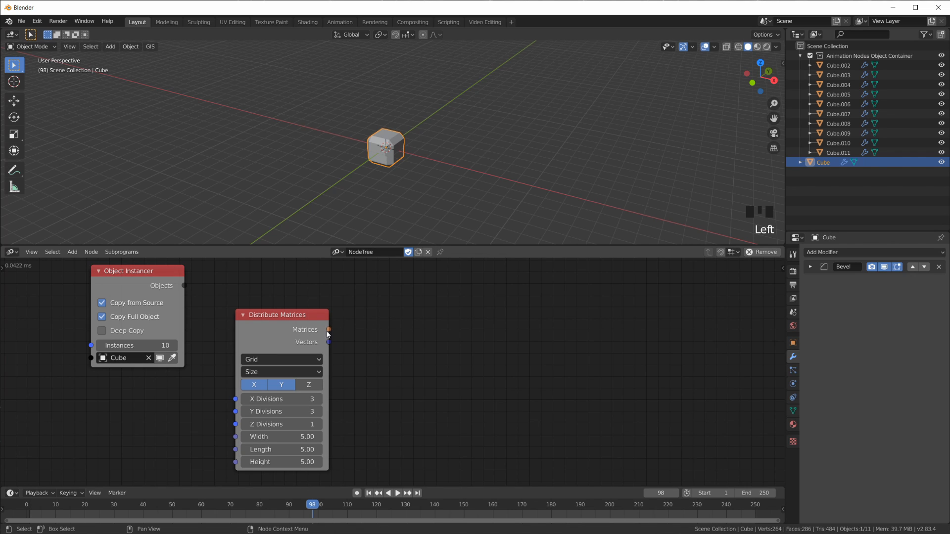
pyautogui.moveTo(329, 331); pyautogui.dragTo(384, 326)
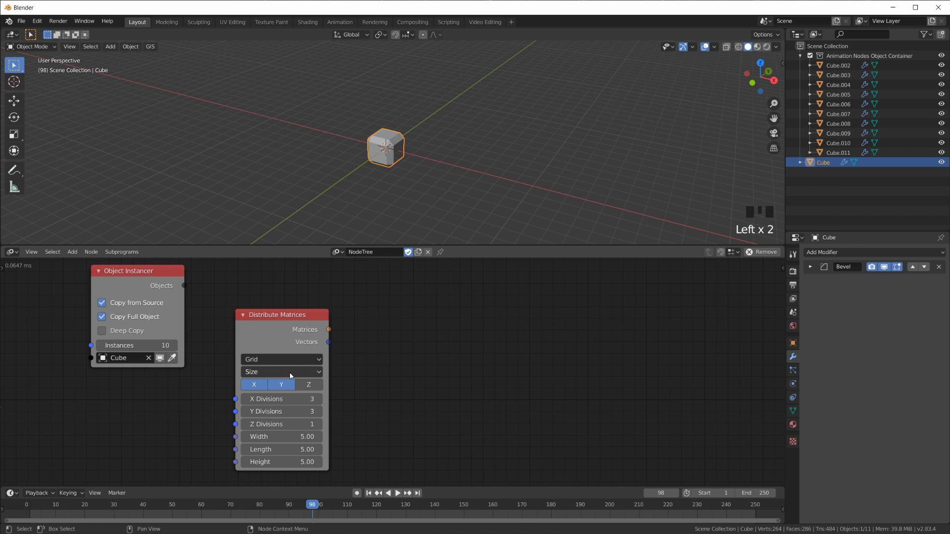
pyautogui.click(289, 360)
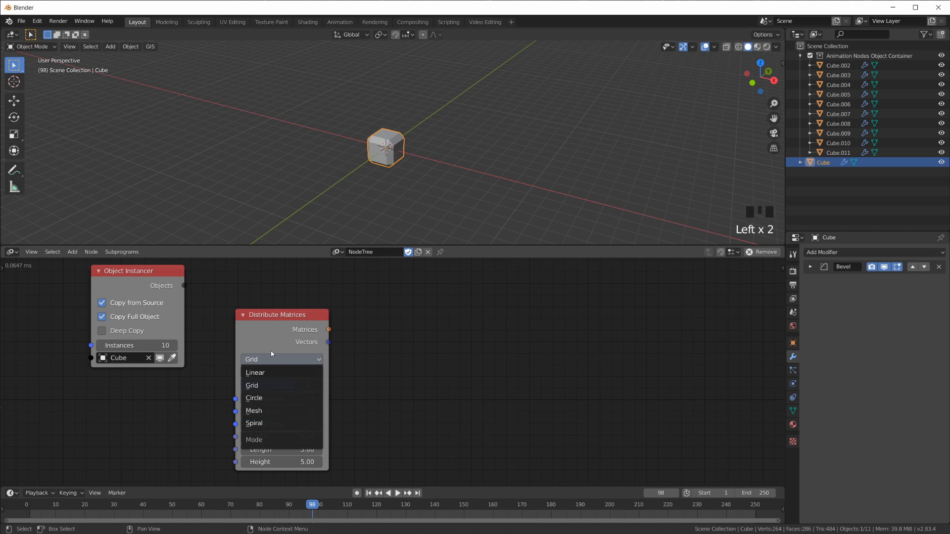
pyautogui.click(280, 385)
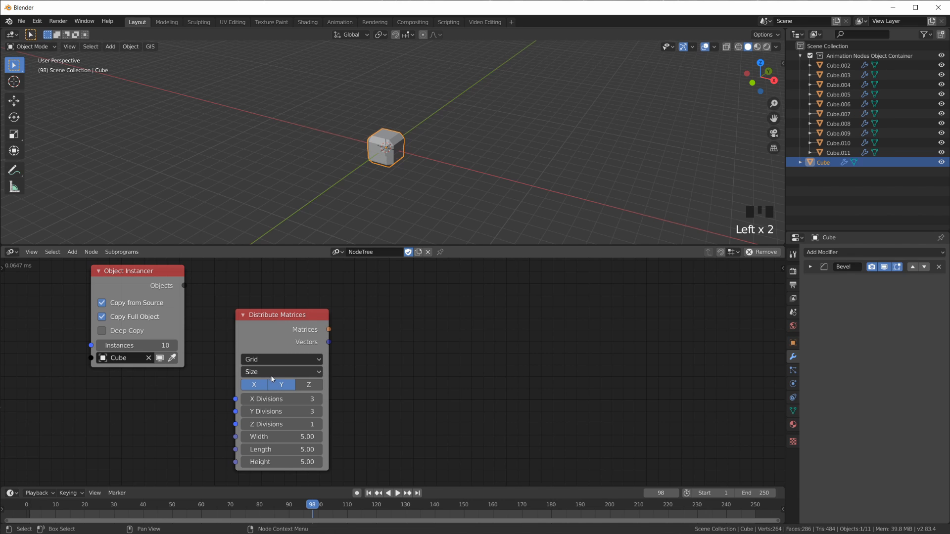
pyautogui.click(273, 372)
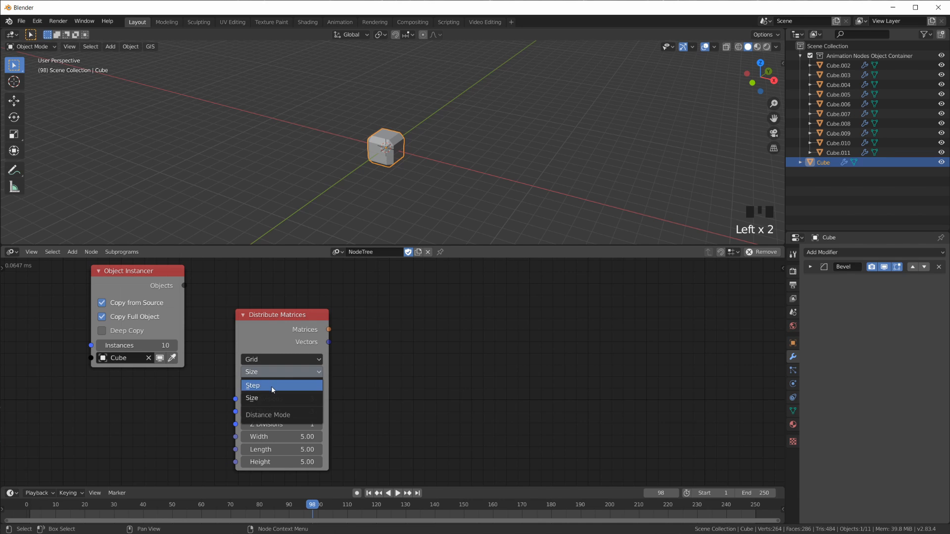
pyautogui.click(267, 399)
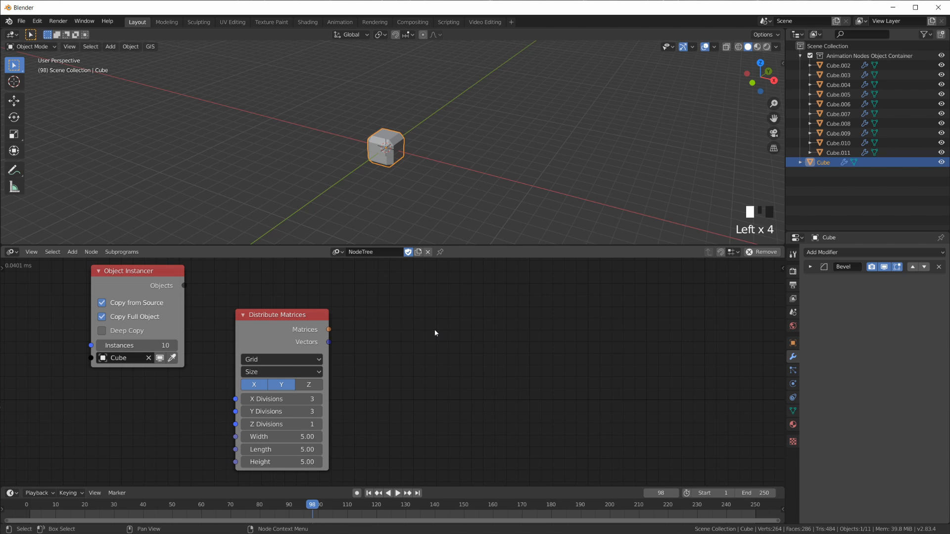
# Add a 3D Viewer node and connect the Vectors output of Distribute Matrices to its Data input
pyautogui.hotkey('shift', 'a')
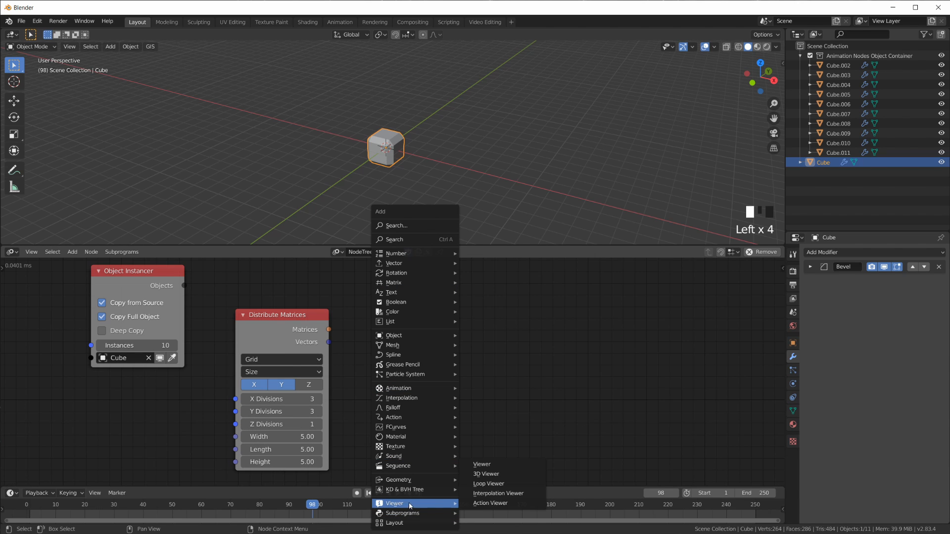
pyautogui.click(497, 474)
pyautogui.click(397, 332)
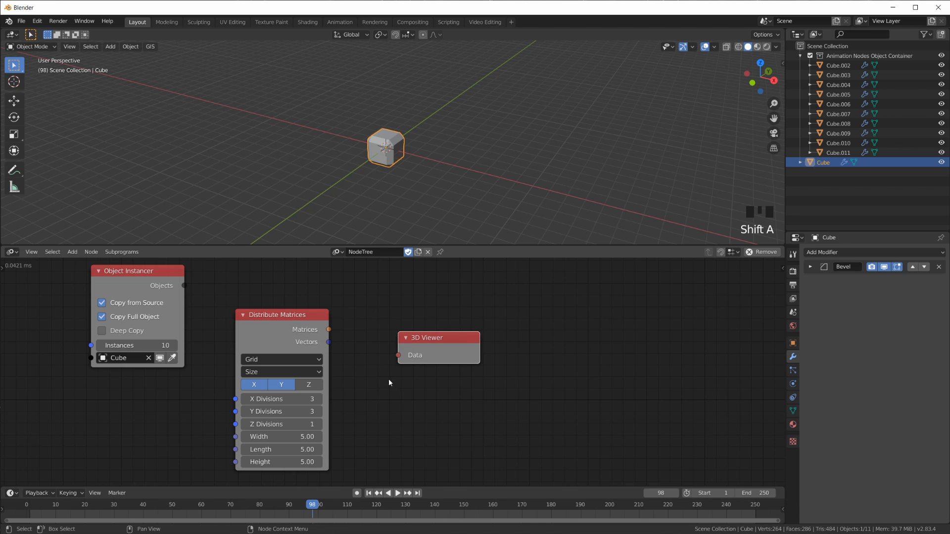
pyautogui.moveTo(321, 331); pyautogui.dragTo(396, 298)
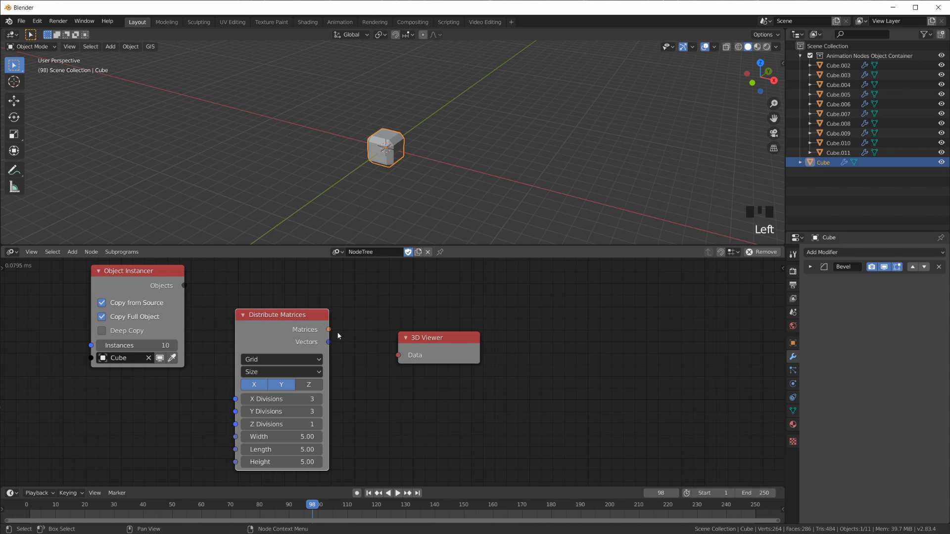
pyautogui.moveTo(330, 341); pyautogui.dragTo(407, 358)
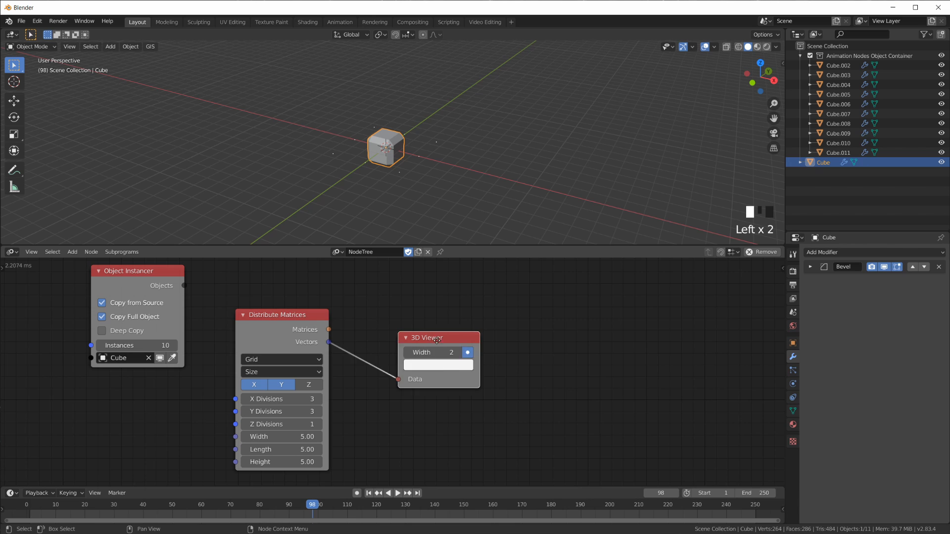
# Increase the 3D Viewer's point width to 38 and inspect the grid points around the cube
pyautogui.doubleClick(450, 392)
pyautogui.moveTo(440, 375)
pyautogui.mouseDown()
pyautogui.moveTo(465, 374)
pyautogui.moveTo(441, 354)
pyautogui.mouseUp()
pyautogui.moveTo(435, 188)
pyautogui.mouseDown(button='middle')
pyautogui.moveTo(452, 175)
pyautogui.moveTo(452, 219)
pyautogui.moveTo(456, 114)
pyautogui.moveTo(423, 157)
pyautogui.mouseUp(button='middle')
pyautogui.scroll(5, 425, 144)
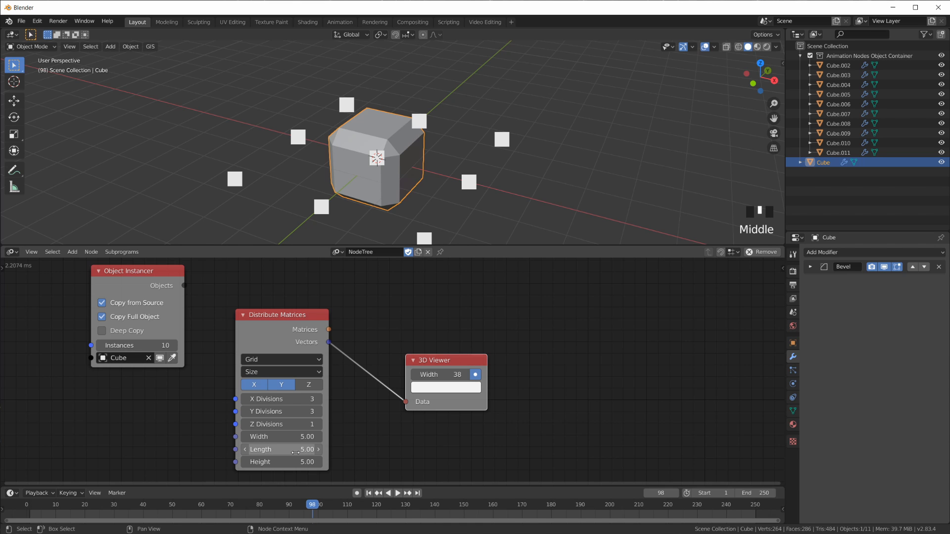
pyautogui.scroll(-2, 450, 173)
pyautogui.moveTo(450, 174)
pyautogui.mouseDown(button='middle')
pyautogui.moveTo(461, 137)
pyautogui.moveTo(448, 191)
pyautogui.mouseUp(button='middle')
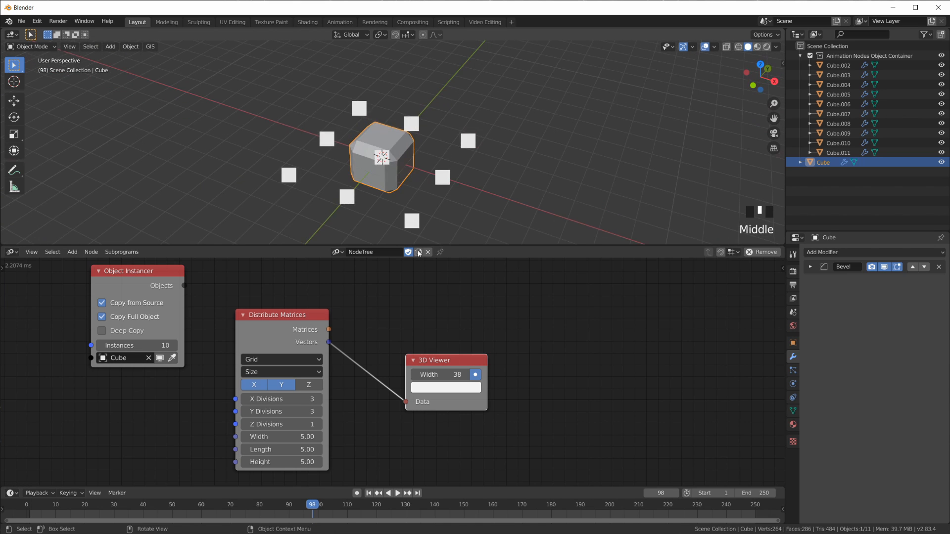
# Switch the grid's distance mode to Step and set both X Divisions and Y Divisions to 10
pyautogui.click(280, 372)
pyautogui.click(278, 389)
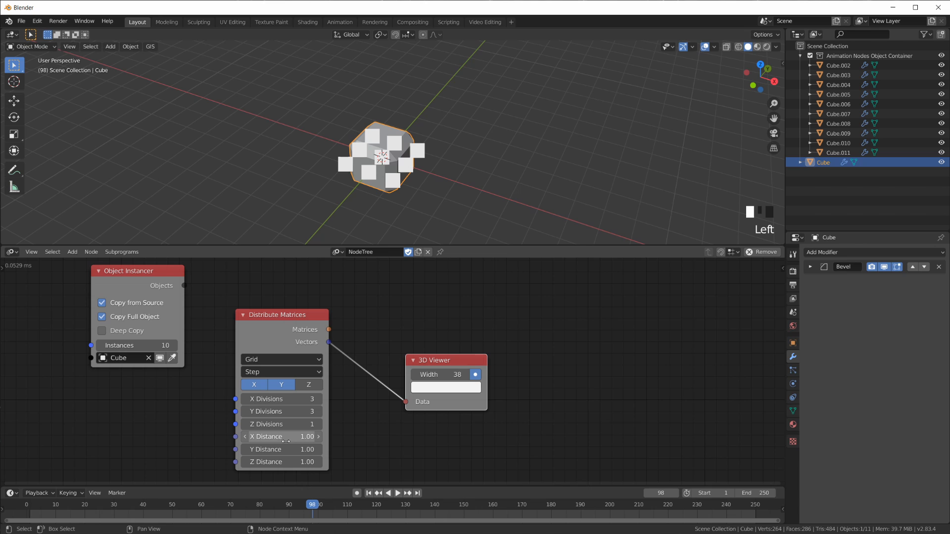
pyautogui.click(306, 402)
pyautogui.write('10')
pyautogui.press('Return')
pyautogui.click(295, 412)
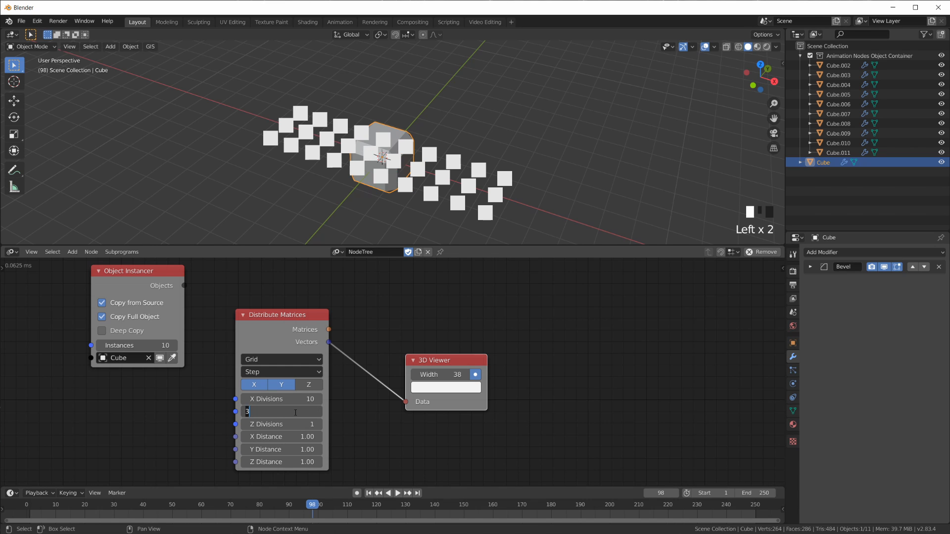
pyautogui.press('Return')
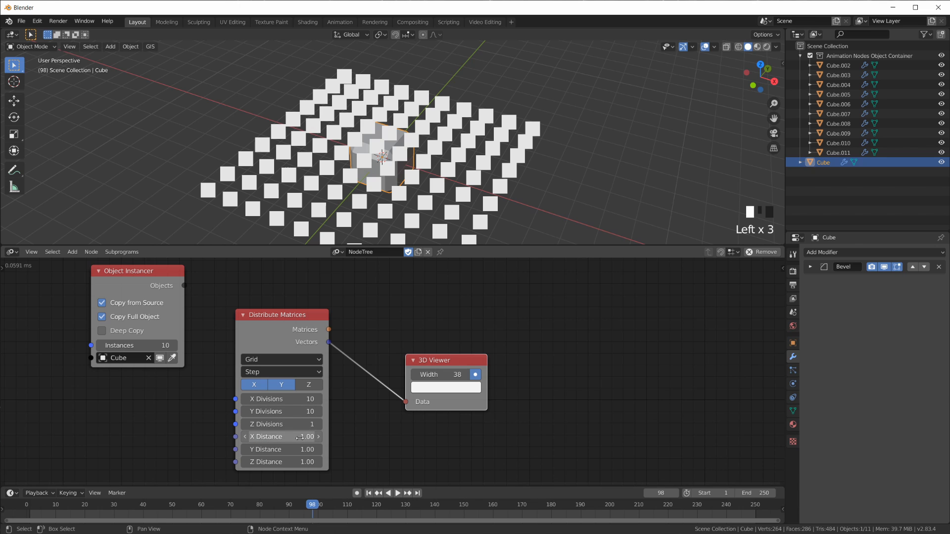
pyautogui.moveTo(313, 226); pyautogui.dragTo(376, 189, button='middle')
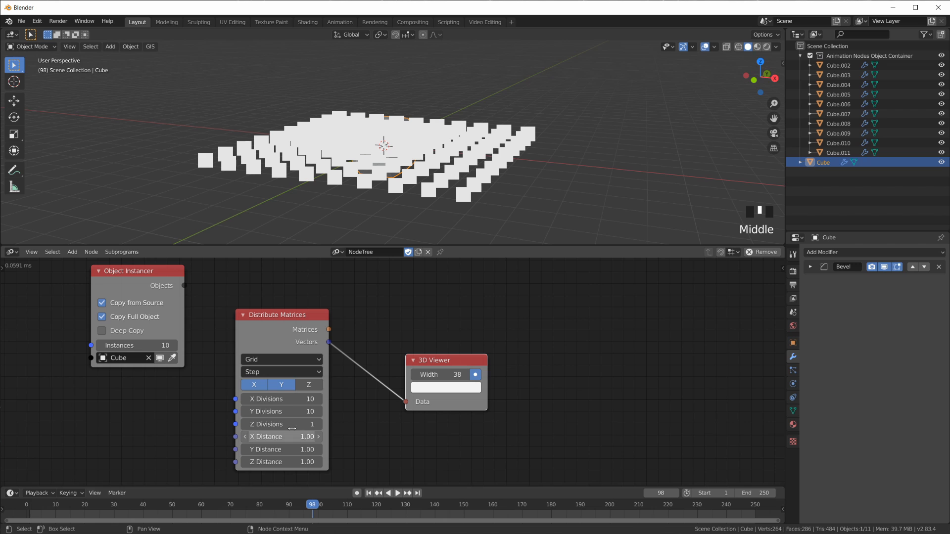
# Try the Size distance mode on the 10 by 10 grid and return it to Step for comparison
pyautogui.click(280, 371)
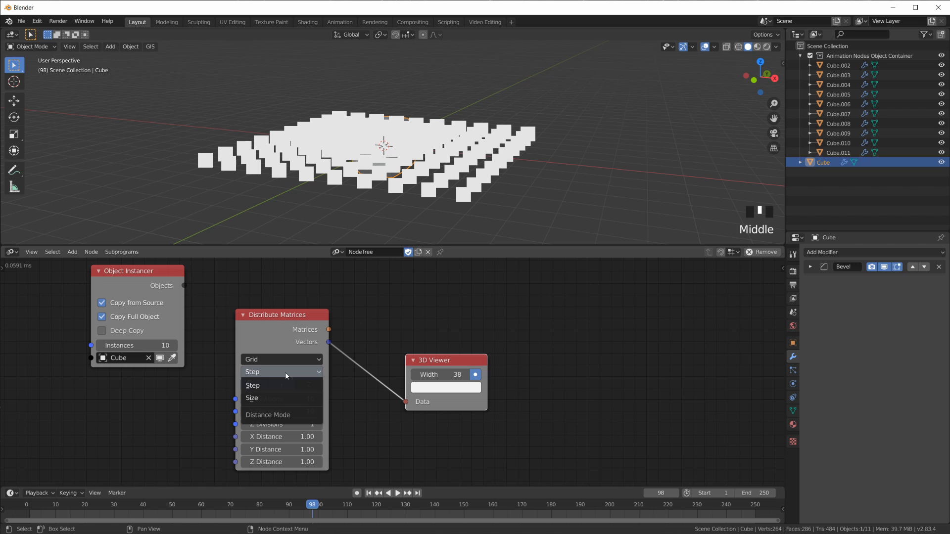
pyautogui.click(272, 401)
pyautogui.moveTo(376, 198); pyautogui.dragTo(411, 186, button='middle')
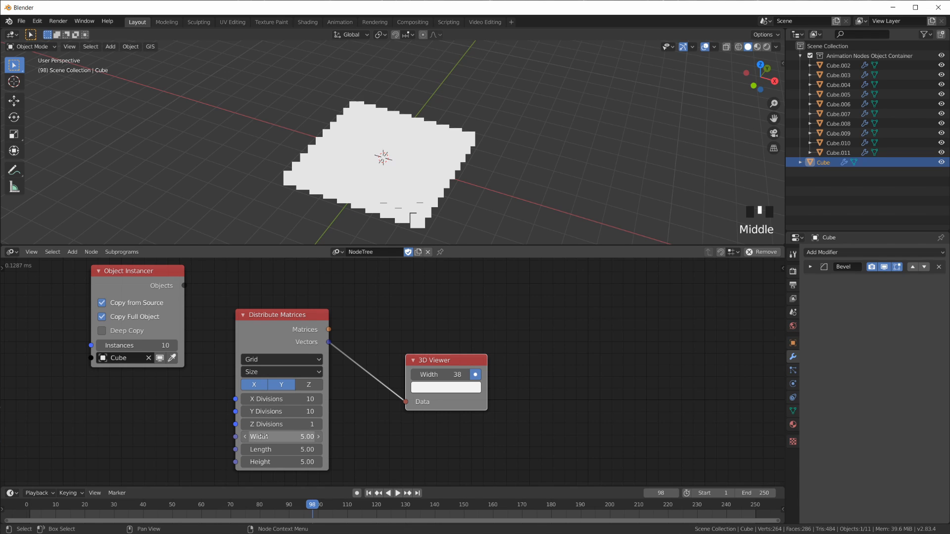
pyautogui.click(274, 372)
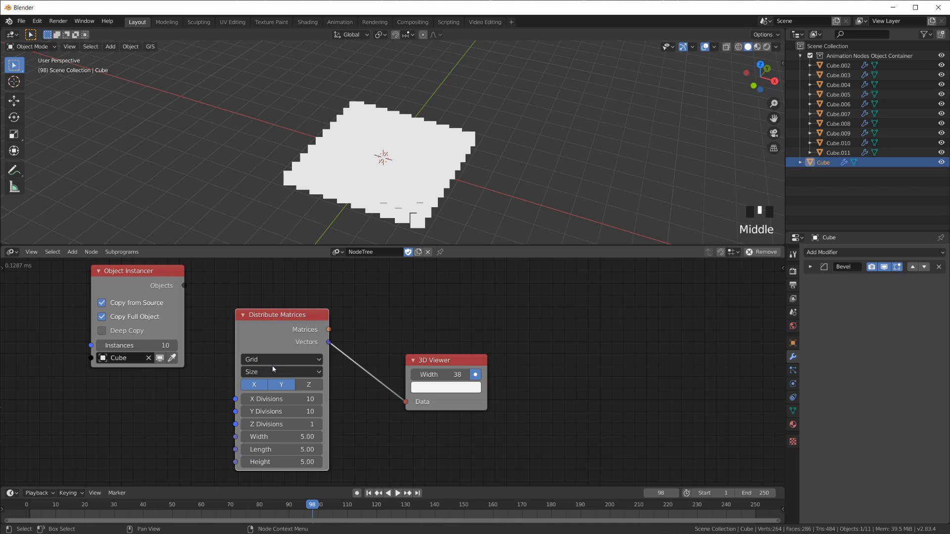
pyautogui.click(272, 366)
pyautogui.moveTo(396, 163); pyautogui.dragTo(396, 218, button='middle')
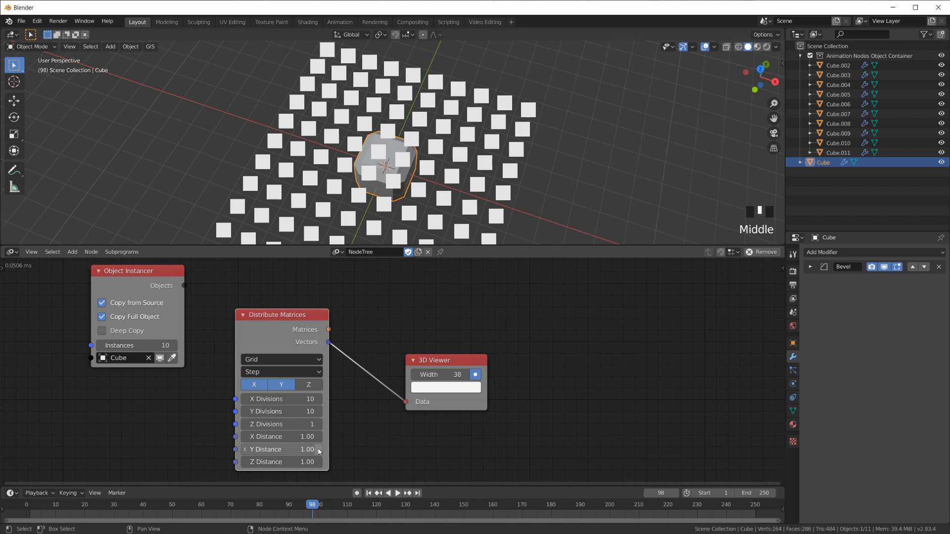
# Set both X Distance and Y Distance of the Distribute Matrices grid to 3
pyautogui.moveTo(277, 437); pyautogui.dragTo(336, 437)
pyautogui.scroll(-4, 379, 154)
pyautogui.scroll(-2, 378, 154)
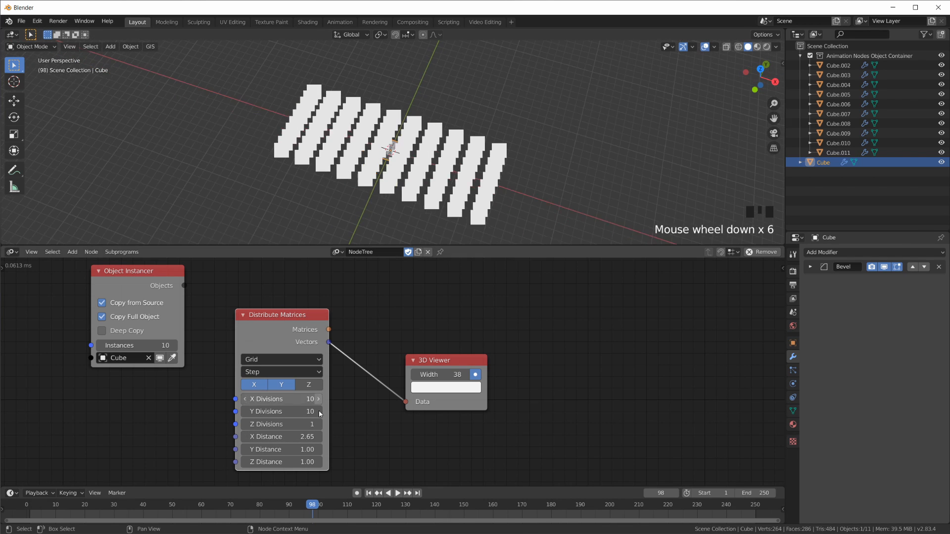
pyautogui.moveTo(277, 437)
pyautogui.mouseDown()
pyautogui.moveTo(336, 437)
pyautogui.moveTo(262, 437)
pyautogui.moveTo(297, 449)
pyautogui.mouseUp()
pyautogui.click(281, 437)
pyautogui.write('3')
pyautogui.press('Tab')
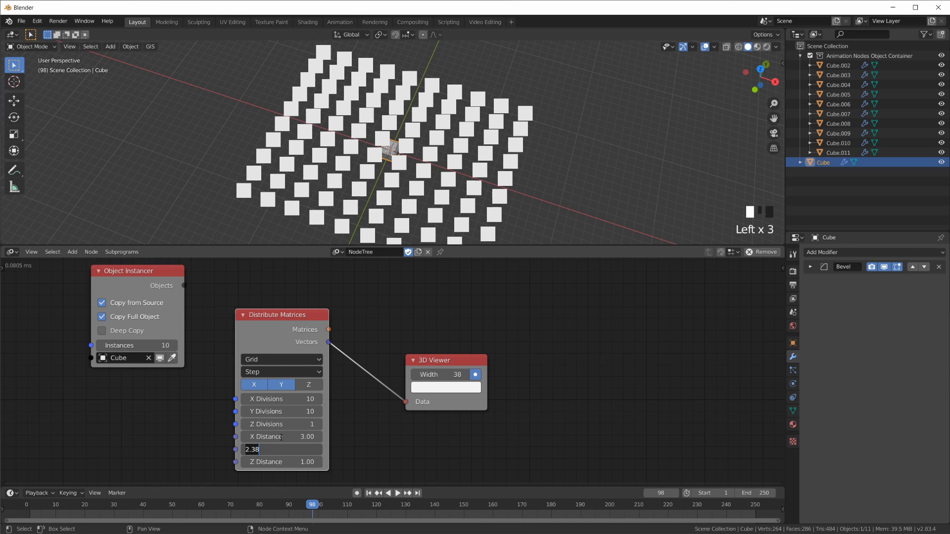
pyautogui.write('3')
pyautogui.press('Return')
# Reduce the 3D Viewer's point width to 4 and shift the Distribute Matrices and 3D Viewer nodes lower
pyautogui.moveTo(391, 148); pyautogui.dragTo(376, 178, button='middle')
pyautogui.moveTo(277, 314); pyautogui.dragTo(265, 365)
pyautogui.moveTo(446, 360); pyautogui.dragTo(418, 408)
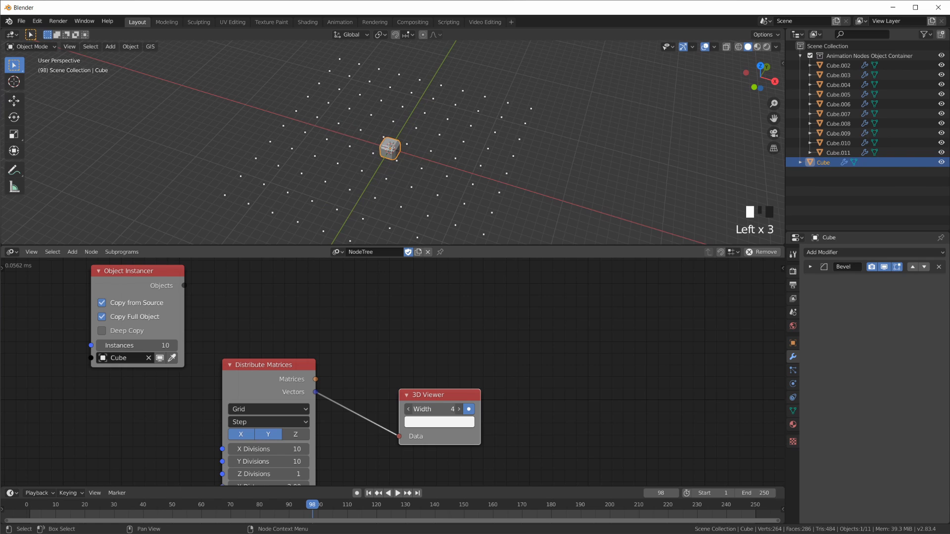
pyautogui.scroll(3, 435, 149)
pyautogui.moveTo(436, 148); pyautogui.dragTo(438, 145, button='middle')
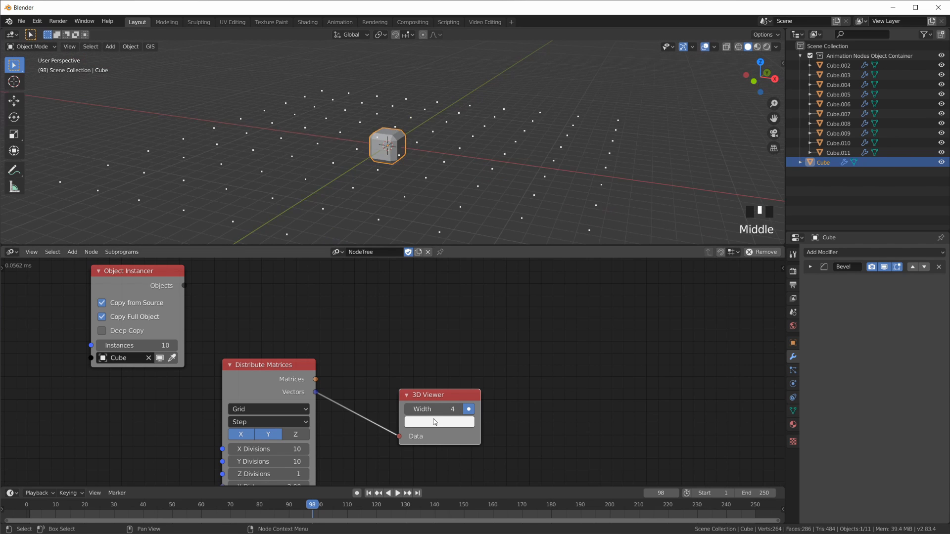
# Rearrange the nodes so Object Instancer sits to the right of Distribute Matrices, with the 3D Viewer below them
pyautogui.moveTo(438, 396); pyautogui.dragTo(427, 434)
pyautogui.moveTo(132, 286); pyautogui.dragTo(417, 287)
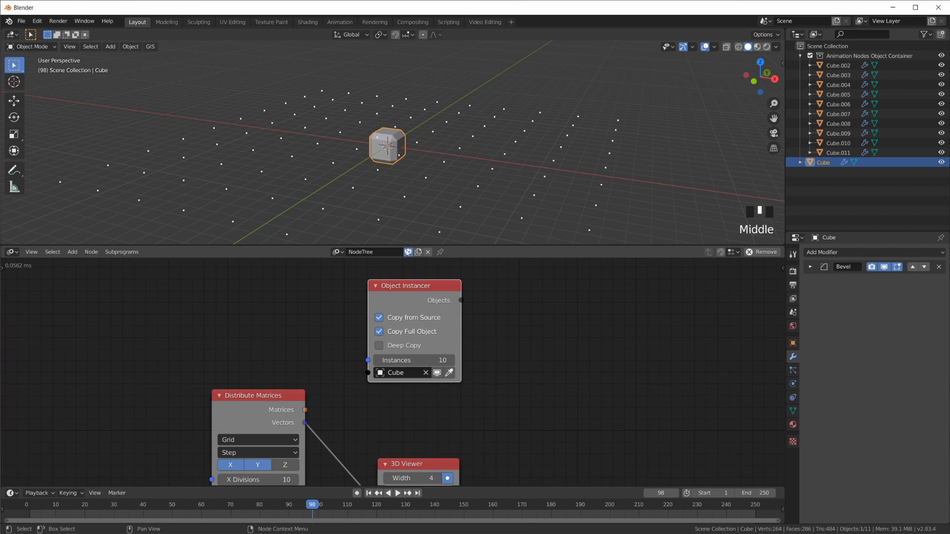
pyautogui.moveTo(291, 409); pyautogui.dragTo(259, 344)
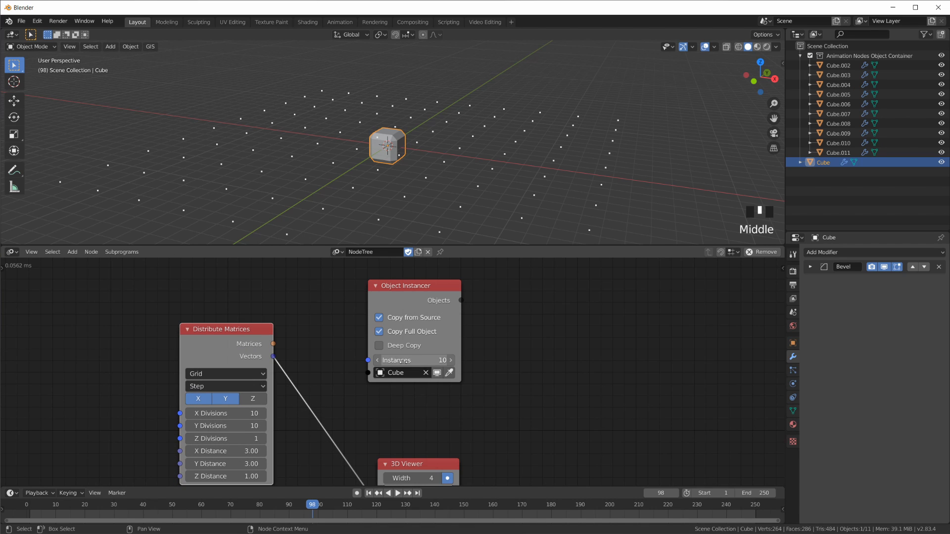
pyautogui.moveTo(426, 296); pyautogui.dragTo(495, 294)
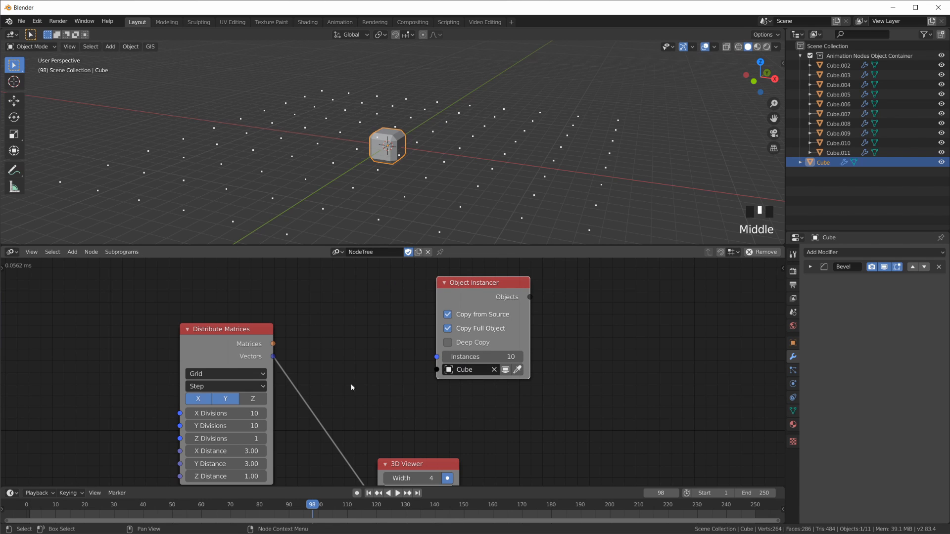
pyautogui.moveTo(391, 406); pyautogui.dragTo(367, 403, button='middle')
# Add a Get List Length node and connect the Vectors output of Distribute Matrices to its List input
pyautogui.moveTo(249, 354); pyautogui.dragTo(312, 349)
pyautogui.hotkey('shift', 'a')
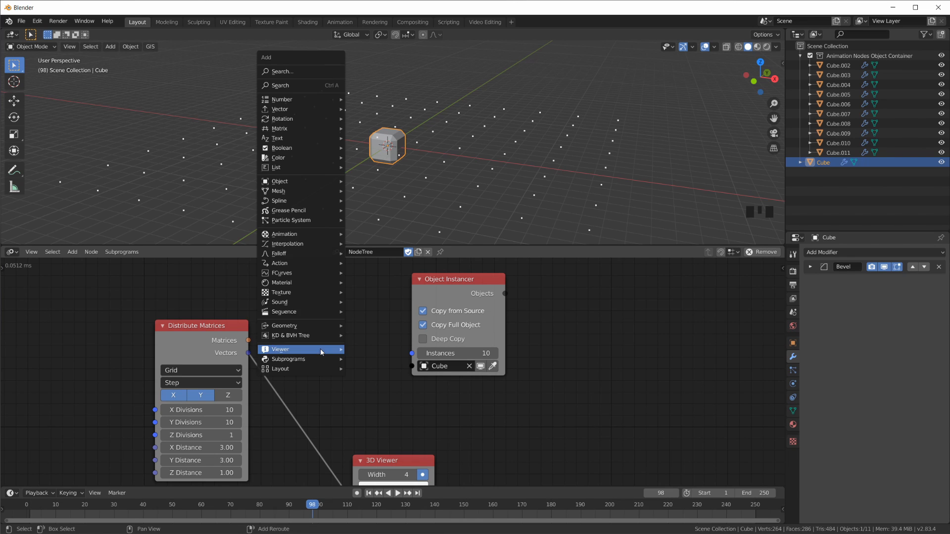
pyautogui.moveTo(294, 170)
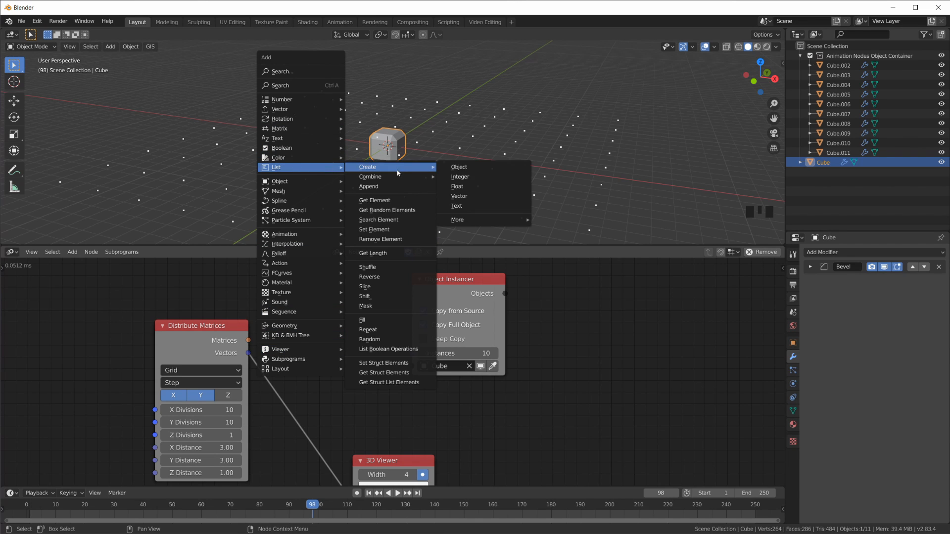
pyautogui.click(372, 253)
pyautogui.click(290, 313)
pyautogui.moveTo(249, 353); pyautogui.dragTo(291, 353)
pyautogui.moveTo(339, 325); pyautogui.dragTo(335, 334)
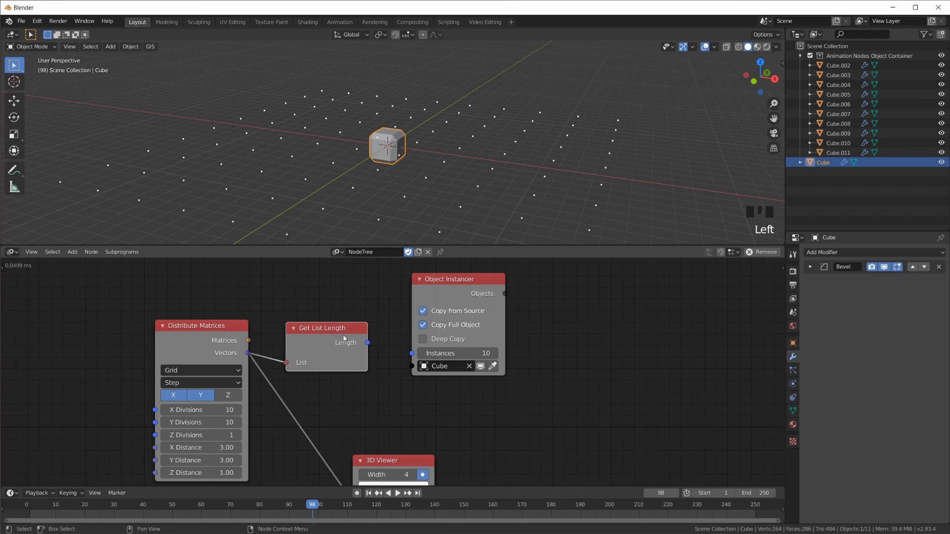
# Add a Viewer node below Object Instancer and connect the Length output of Get List Length to it
pyautogui.hotkey('shift', 'a')
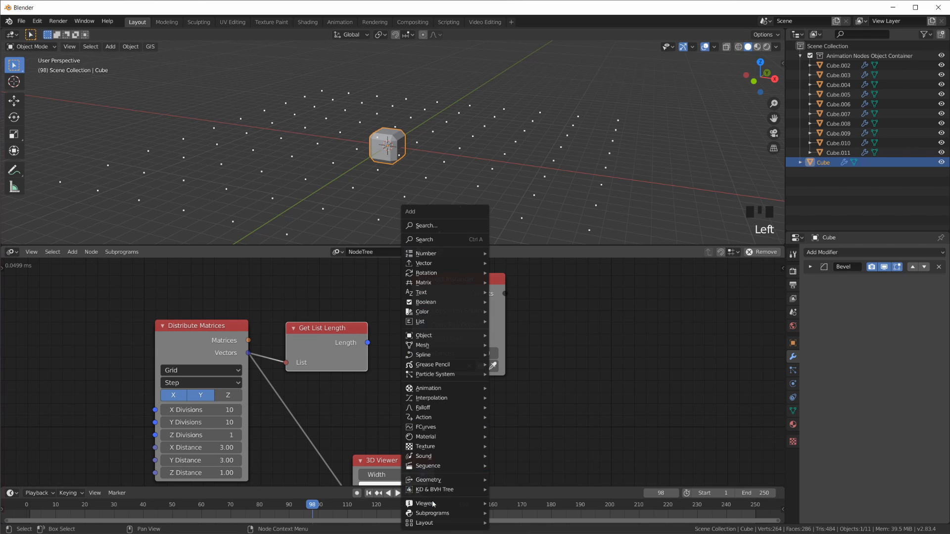
pyautogui.moveTo(470, 503)
pyautogui.click(524, 468)
pyautogui.click(428, 405)
pyautogui.moveTo(426, 424); pyautogui.dragTo(369, 343)
pyautogui.moveTo(461, 430); pyautogui.dragTo(454, 442)
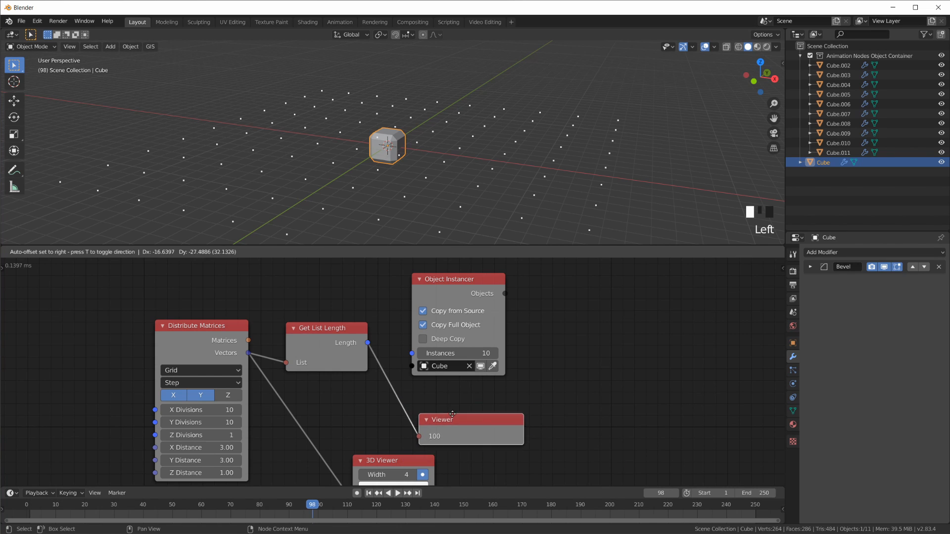
# Connect Length to the Object Instancer's Instances input and check the generated cube copies in the scene collection
pyautogui.moveTo(367, 343); pyautogui.dragTo(412, 354)
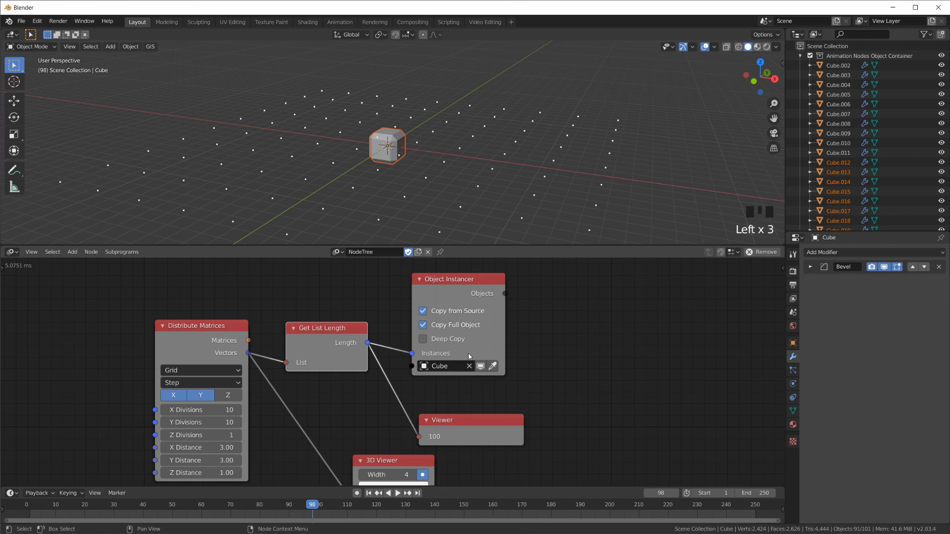
pyautogui.moveTo(468, 289); pyautogui.dragTo(502, 291)
pyautogui.scroll(-8, 888, 129)
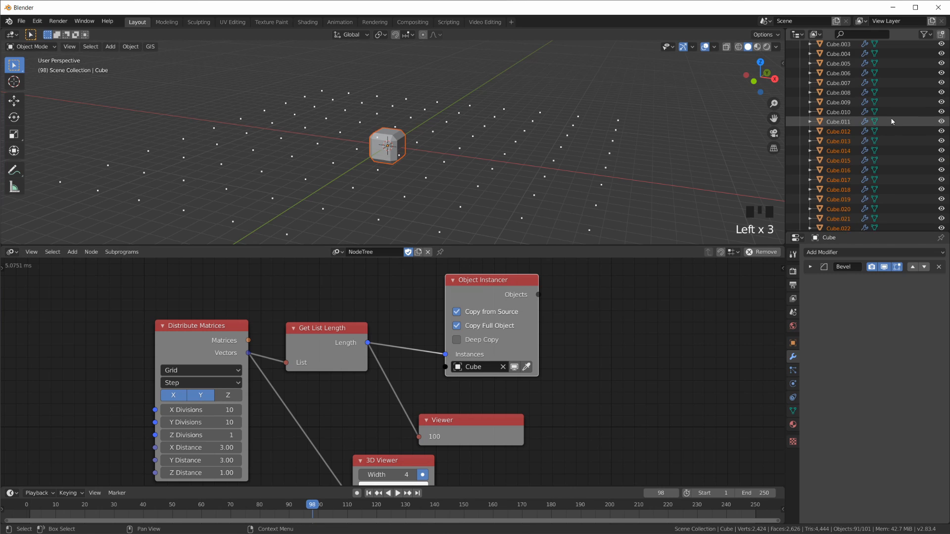
pyautogui.scroll(6, 883, 138)
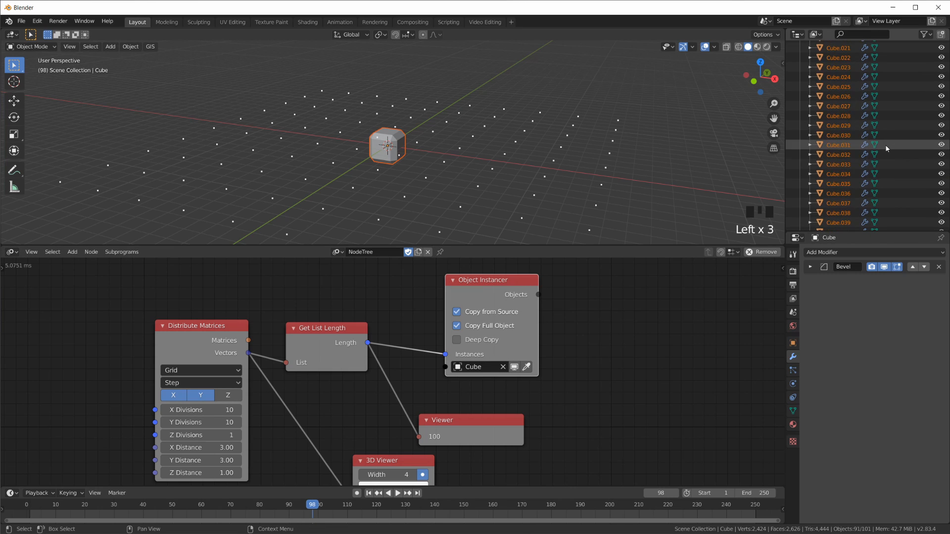
pyautogui.scroll(3, 886, 146)
pyautogui.press('g')
pyautogui.click(540, 323)
pyautogui.scroll(-2, 510, 322)
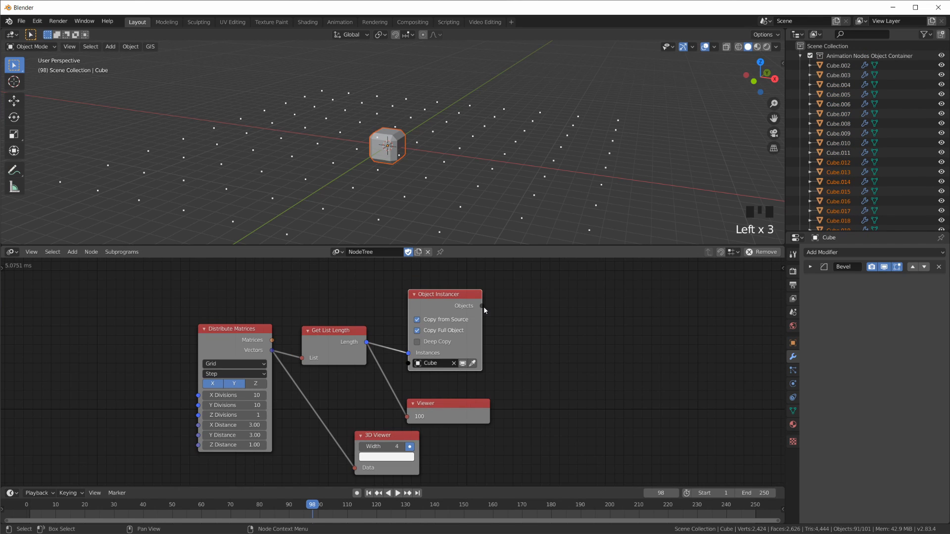
# Add an Object Transforms Output node beside Object Instancer and enable its X, Y and Z location channels
pyautogui.hotkey('shift', 'a')
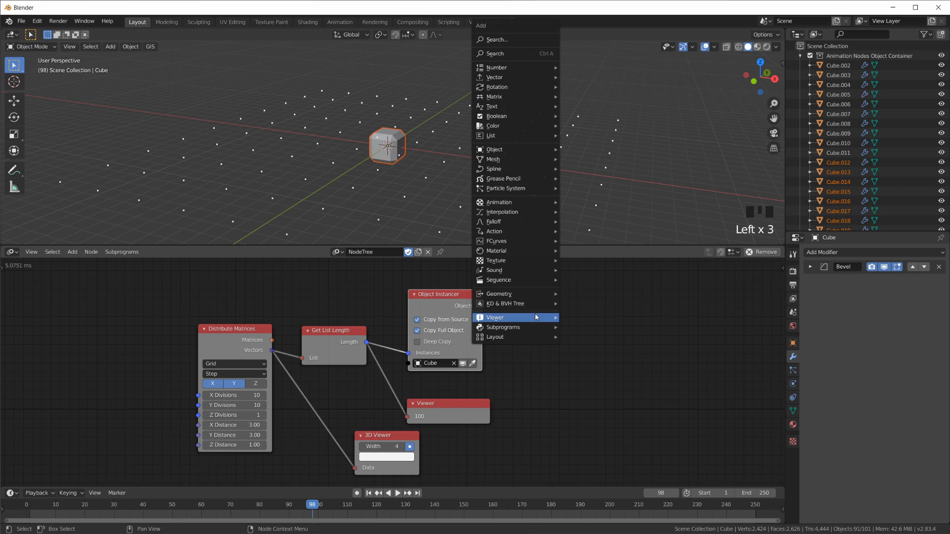
pyautogui.moveTo(518, 150)
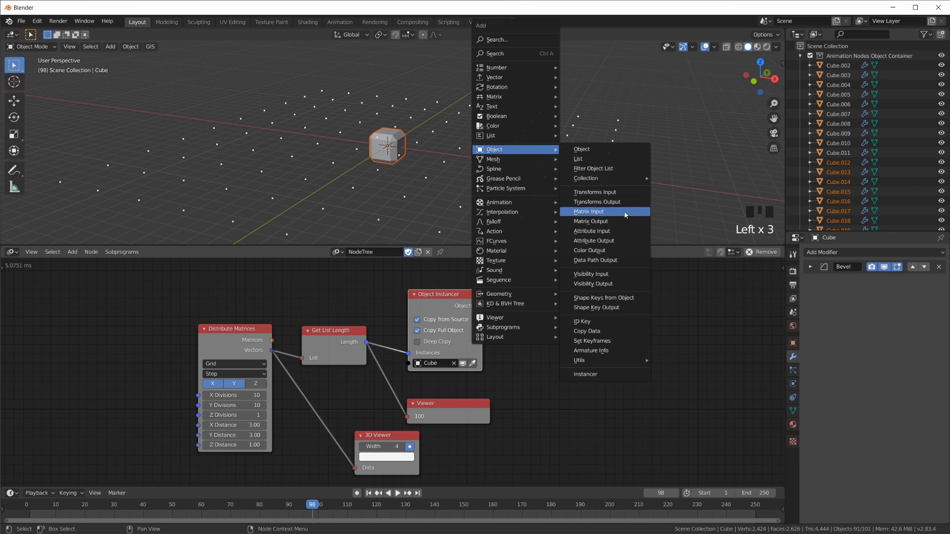
pyautogui.click(617, 202)
pyautogui.click(518, 290)
pyautogui.scroll(3, 553, 350)
pyautogui.moveTo(584, 304); pyautogui.dragTo(638, 304)
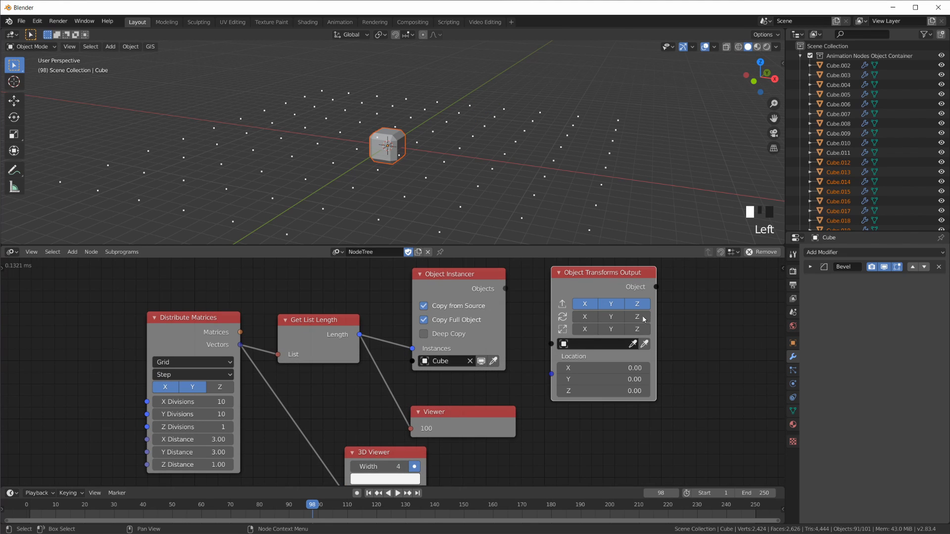
# Connect the instancer's Objects output and the grid's Vectors output to the Objects and Locations inputs of Object Transforms Output
pyautogui.moveTo(553, 344); pyautogui.dragTo(505, 289)
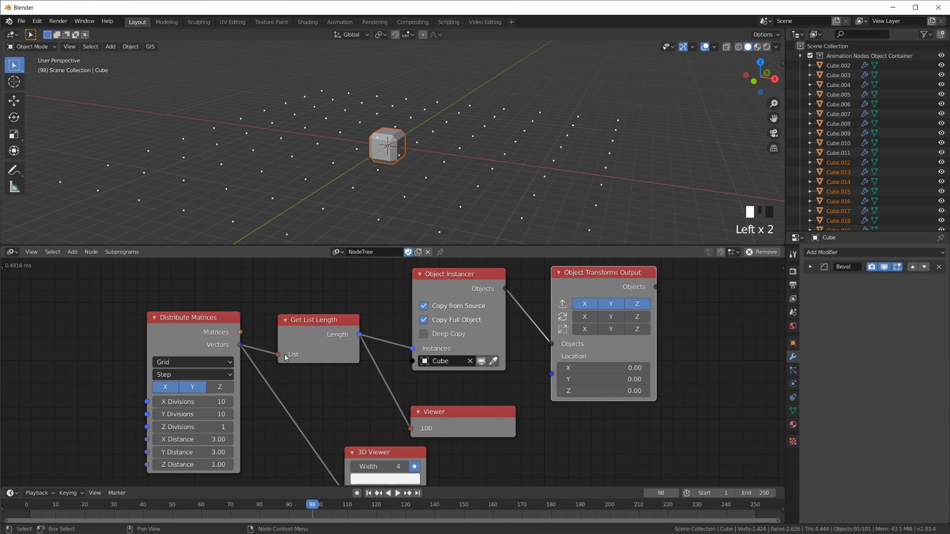
pyautogui.moveTo(241, 345); pyautogui.dragTo(552, 374)
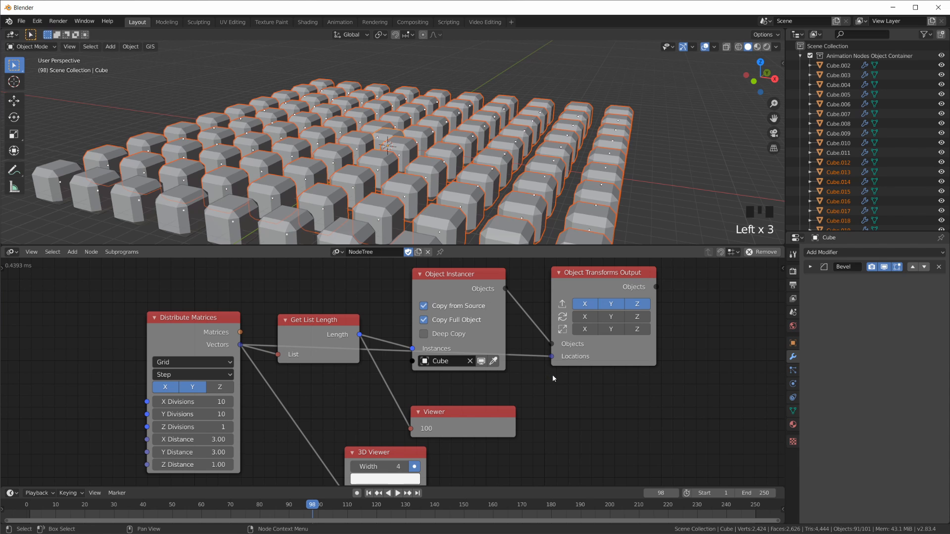
pyautogui.scroll(-4, 454, 124)
pyautogui.moveTo(455, 124)
pyautogui.mouseDown(button='middle')
pyautogui.moveTo(455, 159)
pyautogui.moveTo(460, 134)
pyautogui.mouseUp(button='middle')
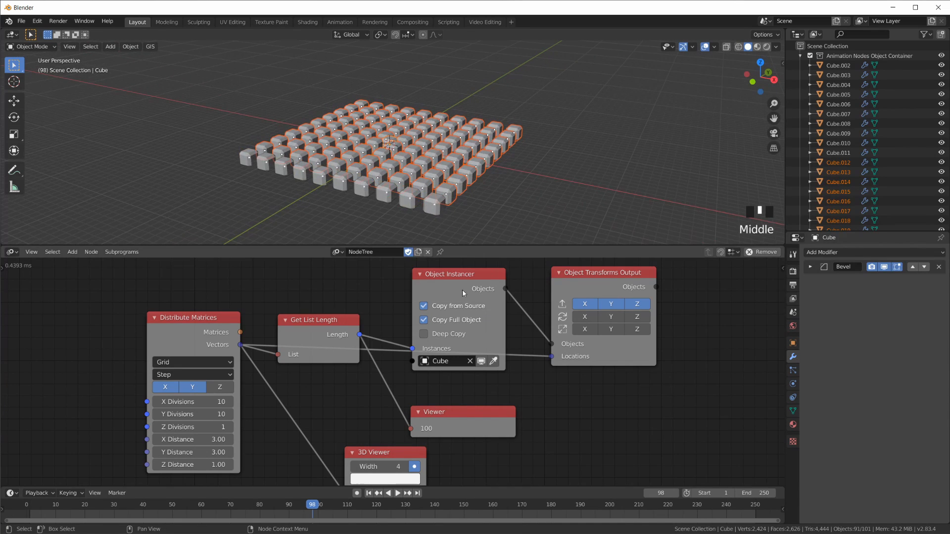
# Remove the Viewer and 3D Viewer nodes and rearrange the remaining nodes
pyautogui.moveTo(461, 277); pyautogui.dragTo(465, 231)
pyautogui.moveTo(464, 459); pyautogui.dragTo(459, 471)
pyautogui.moveTo(330, 322); pyautogui.dragTo(333, 292)
pyautogui.scroll(-2, 467, 415)
pyautogui.moveTo(459, 402); pyautogui.dragTo(491, 447)
pyautogui.moveTo(438, 168)
pyautogui.mouseDown(button='middle')
pyautogui.moveTo(441, 208)
pyautogui.moveTo(437, 141)
pyautogui.moveTo(437, 180)
pyautogui.mouseUp(button='middle')
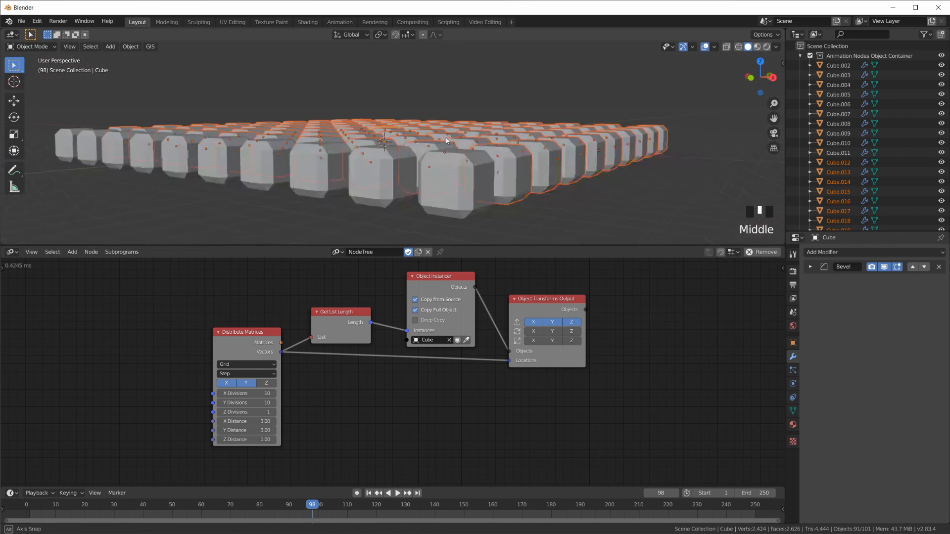
# Select the original cube, collapse the Animation Nodes Object Container collection and hide the Cube object in the viewport
pyautogui.scroll(4, 438, 180)
pyautogui.click(367, 157)
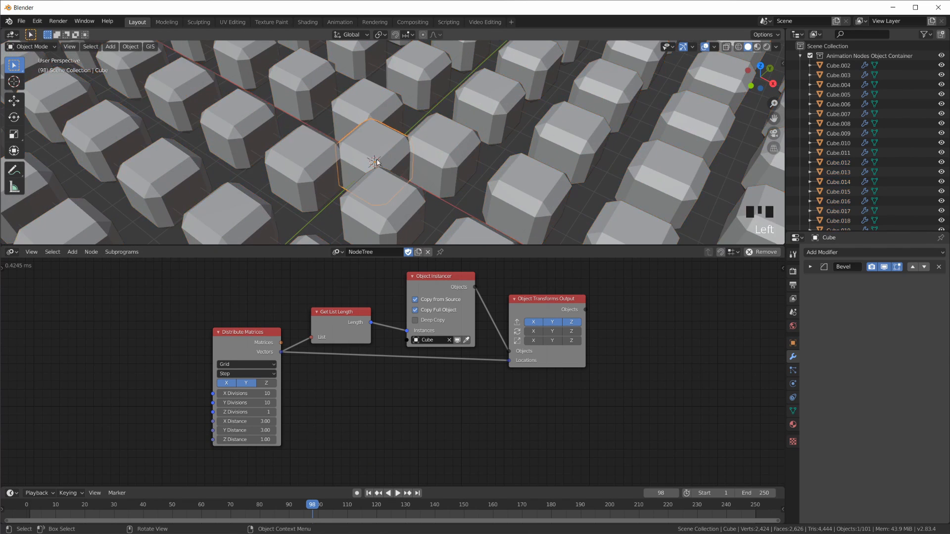
pyautogui.click(799, 55)
pyautogui.click(941, 65)
pyautogui.scroll(-9, 447, 164)
pyautogui.moveTo(447, 179); pyautogui.dragTo(451, 164, button='middle')
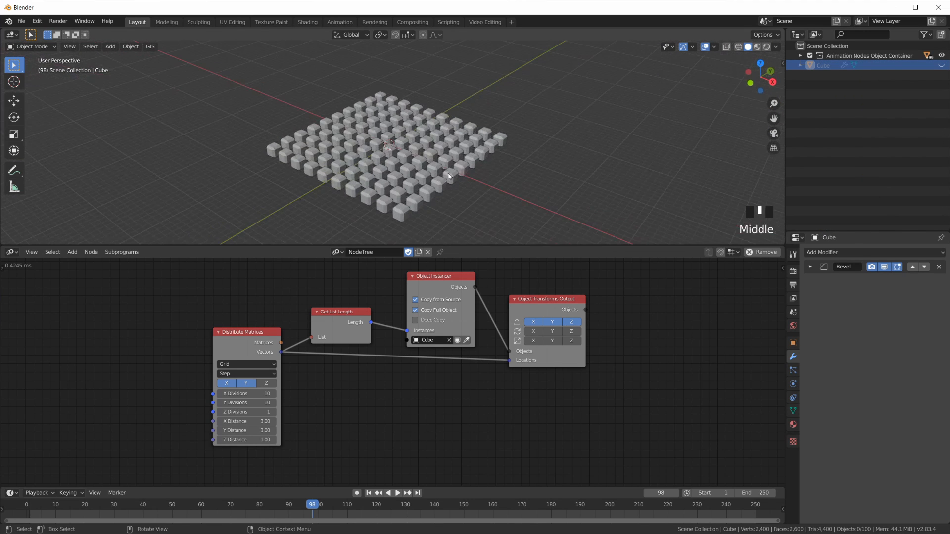
# Lower the Object Transforms Output node slightly, set the grid's Z Divisions to 3 and increase Z Distance to 4.42
pyautogui.moveTo(537, 302); pyautogui.dragTo(527, 320)
pyautogui.click(408, 177)
pyautogui.scroll(6, 408, 177)
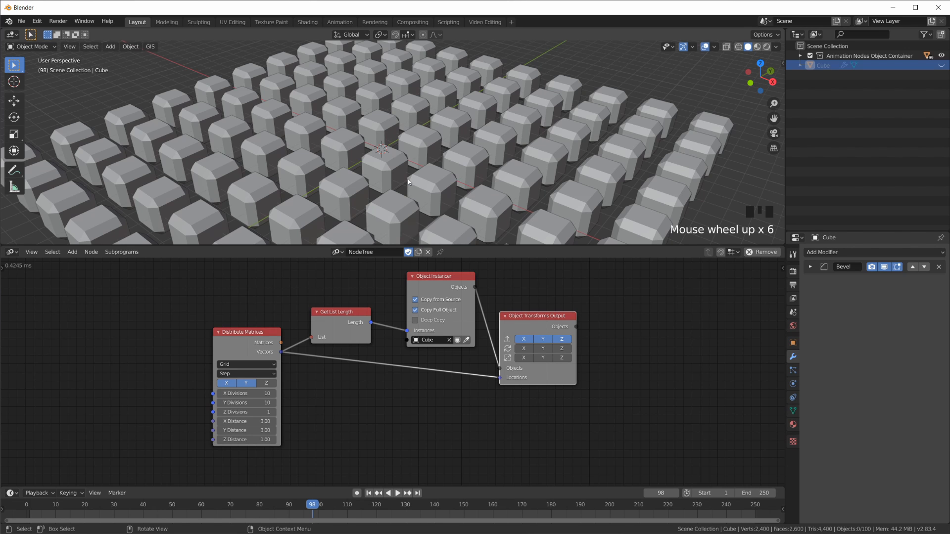
pyautogui.scroll(-3, 389, 200)
pyautogui.moveTo(399, 208)
pyautogui.mouseDown(button='middle')
pyautogui.moveTo(410, 193)
pyautogui.moveTo(399, 222)
pyautogui.mouseUp(button='middle')
pyautogui.scroll(1, 392, 371)
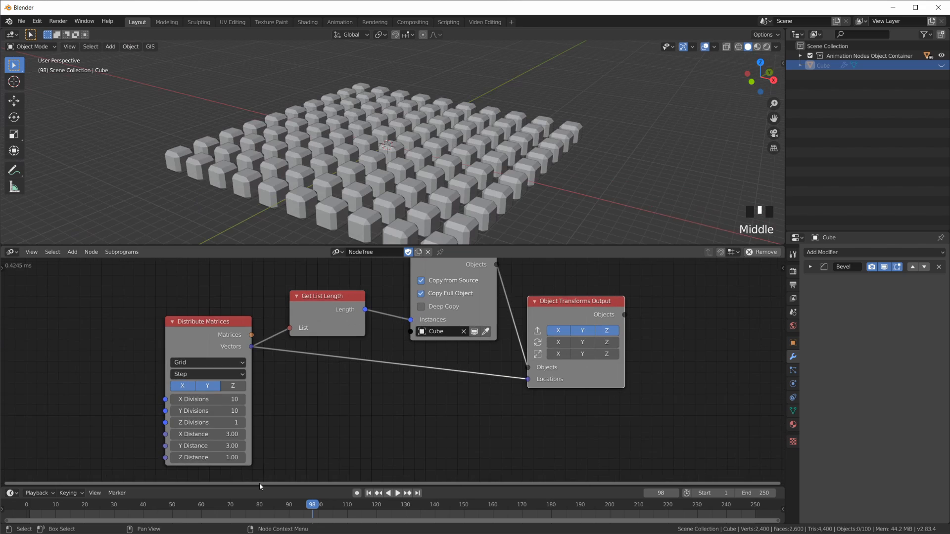
pyautogui.click(244, 423)
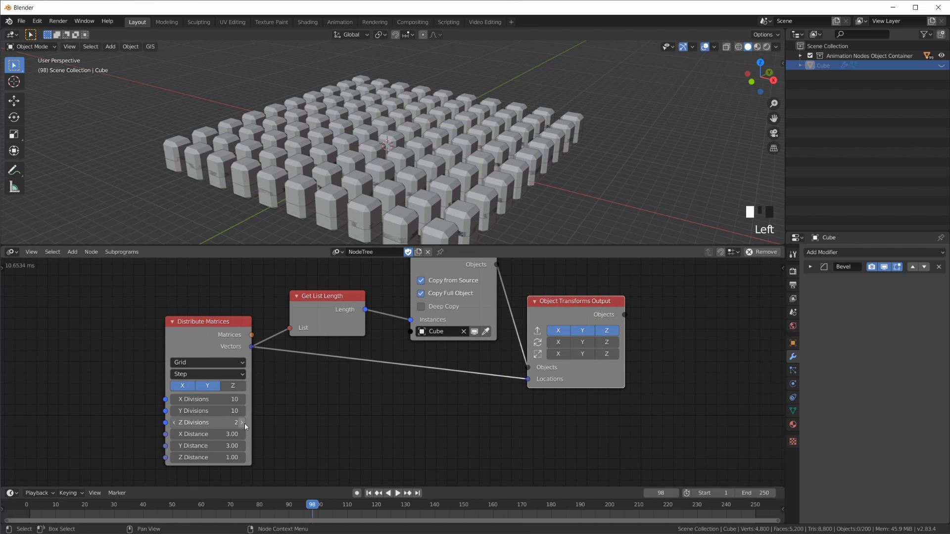
pyautogui.click(245, 423)
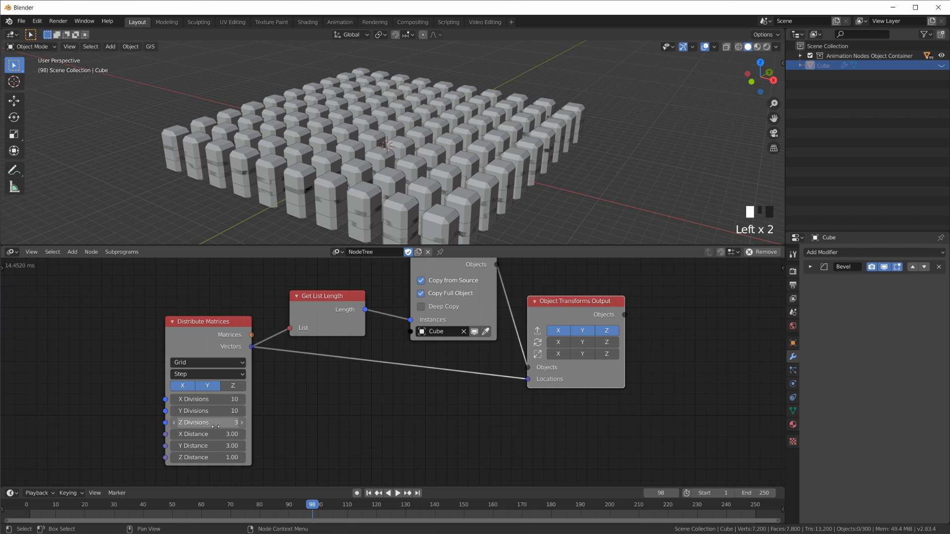
pyautogui.moveTo(210, 458); pyautogui.dragTo(327, 458)
pyautogui.moveTo(472, 132)
pyautogui.mouseDown(button='middle')
pyautogui.moveTo(548, 111)
pyautogui.moveTo(560, 156)
pyautogui.moveTo(548, 177)
pyautogui.moveTo(494, 146)
pyautogui.moveTo(493, 130)
pyautogui.moveTo(475, 133)
pyautogui.mouseUp(button='middle')
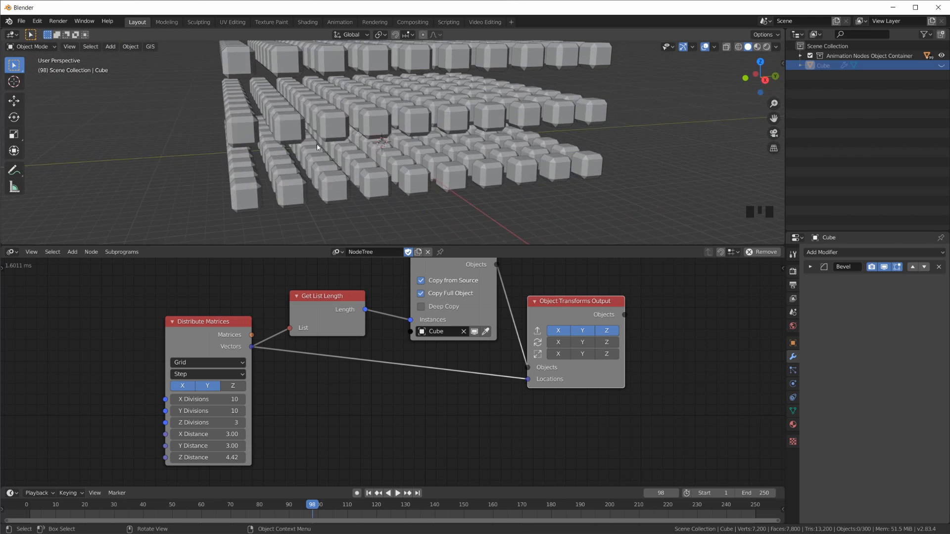
pyautogui.moveTo(237, 139); pyautogui.dragTo(297, 155, button='middle')
pyautogui.scroll(-3, 297, 155)
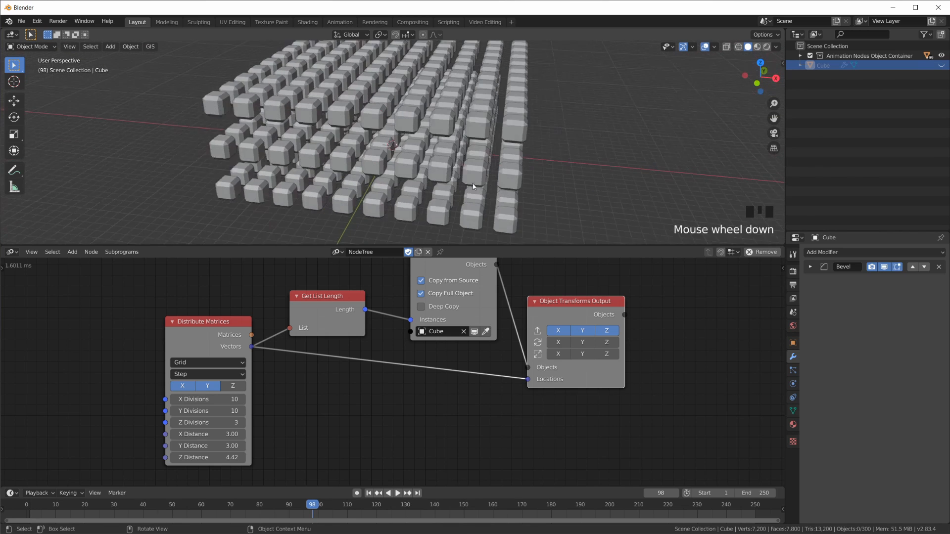
pyautogui.moveTo(493, 184); pyautogui.dragTo(465, 174, button='middle')
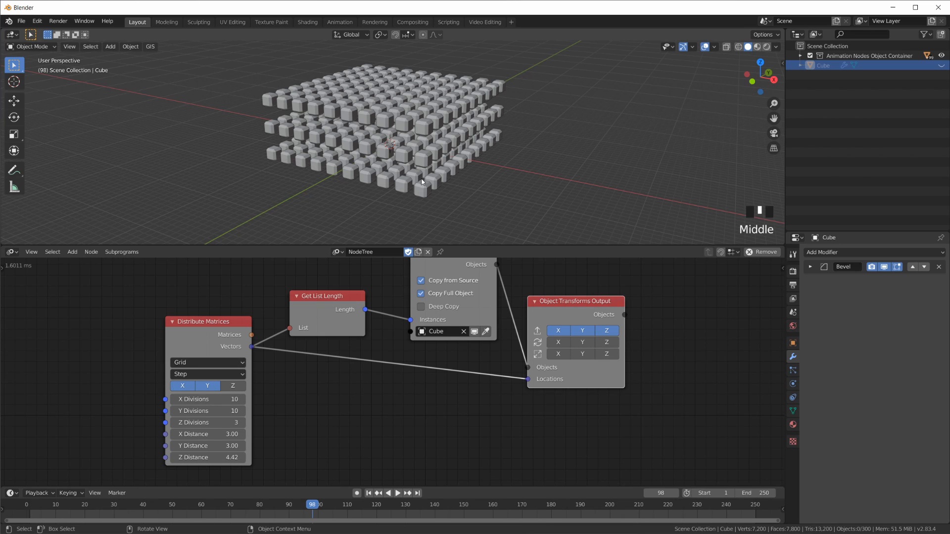
# Spread the nodes apart to leave a wide gap between Object Instancer and Object Transforms Output
pyautogui.moveTo(220, 328); pyautogui.dragTo(130, 331)
pyautogui.moveTo(305, 301); pyautogui.dragTo(210, 307)
pyautogui.scroll(-1, 345, 301)
pyautogui.moveTo(466, 283); pyautogui.dragTo(374, 293)
pyautogui.moveTo(545, 321); pyautogui.dragTo(652, 348)
pyautogui.scroll(4, 640, 384)
pyautogui.moveTo(663, 400); pyautogui.dragTo(620, 391, button='middle')
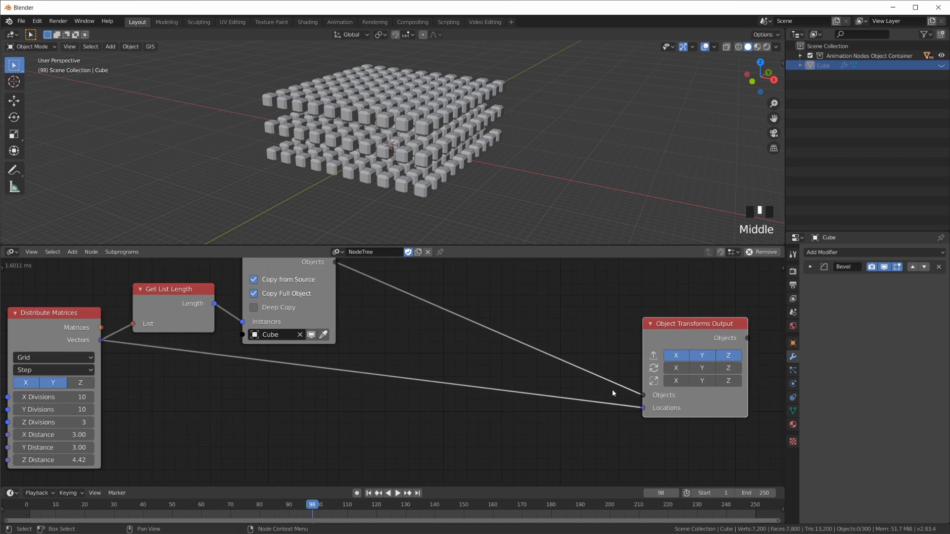
pyautogui.scroll(-4, 613, 390)
pyautogui.scroll(1, 432, 392)
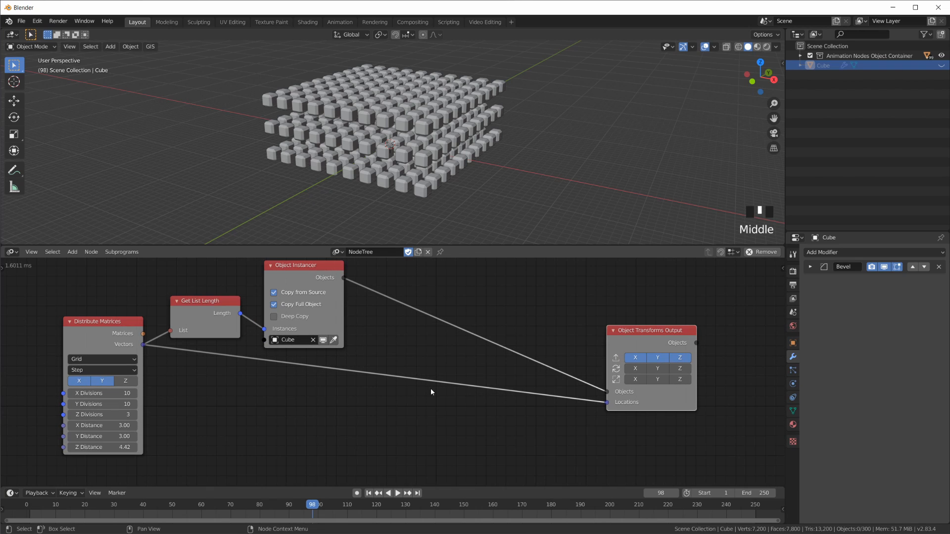
pyautogui.scroll(1, 436, 410)
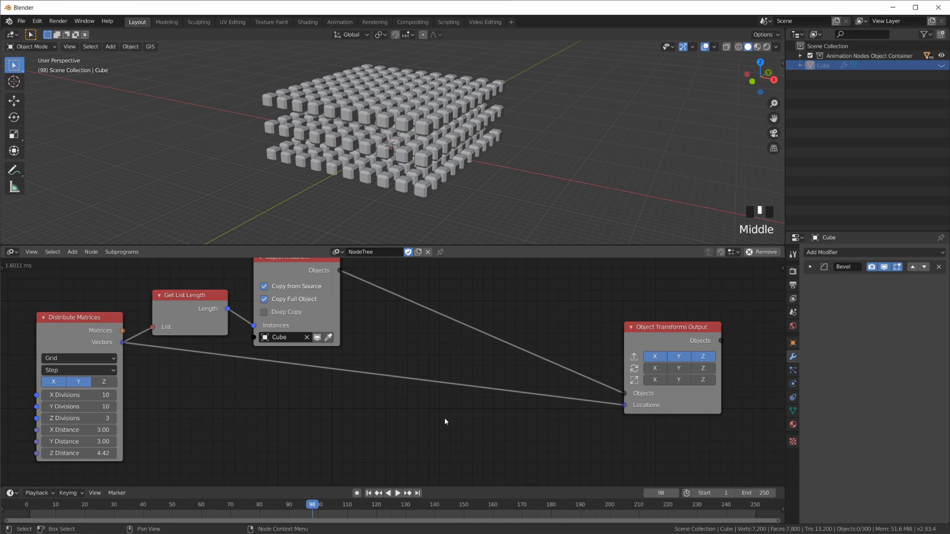
# Add an Offset Vector node on the link between Distribute Matrices' Vectors output and Object Transforms Output's Locations input
pyautogui.hotkey('shift', 'a')
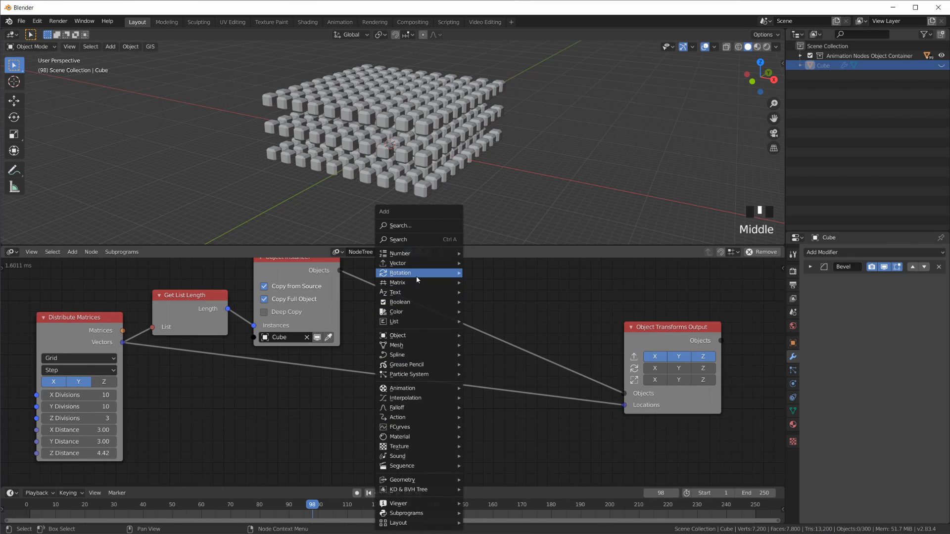
pyautogui.moveTo(418, 265)
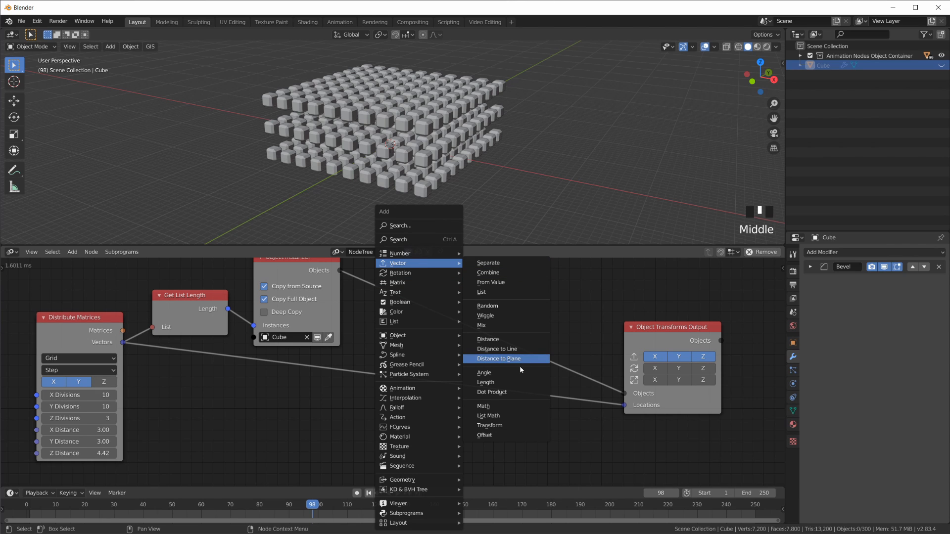
pyautogui.click(507, 436)
pyautogui.click(423, 361)
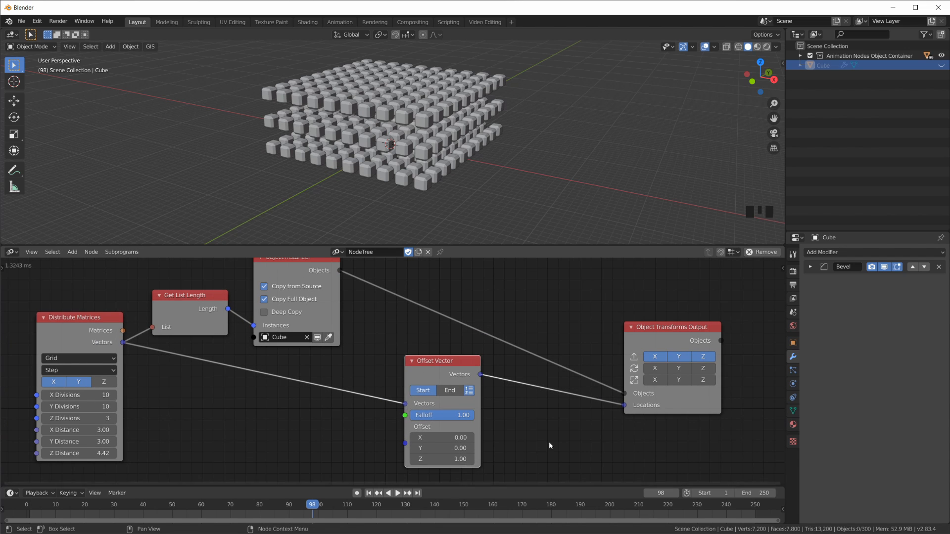
# Try different X and Y offsets on the Offset Vector node, including 1.00 for both, and reset them to 0.00
pyautogui.moveTo(550, 445); pyautogui.dragTo(547, 426, button='middle')
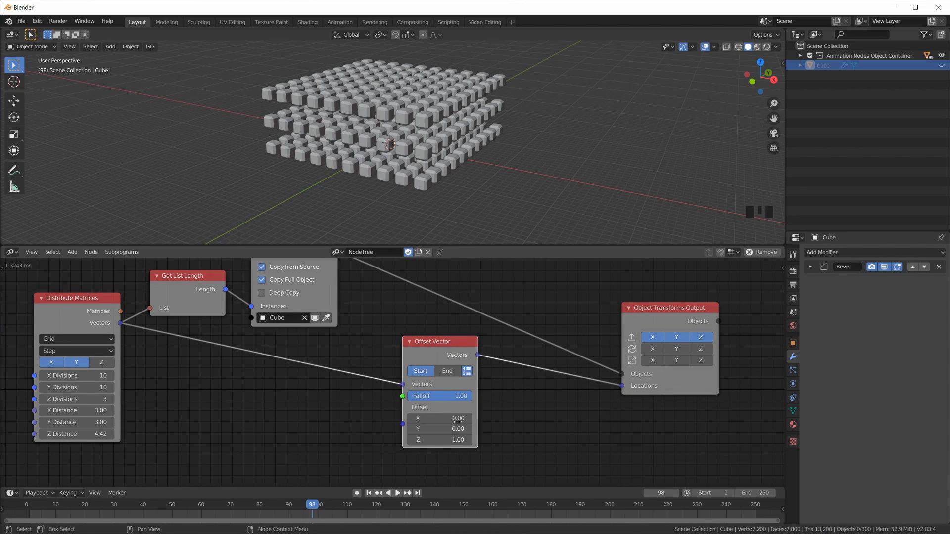
pyautogui.moveTo(443, 418)
pyautogui.mouseDown()
pyautogui.moveTo(414, 418)
pyautogui.moveTo(441, 418)
pyautogui.mouseUp()
pyautogui.moveTo(441, 428)
pyautogui.mouseDown()
pyautogui.moveTo(428, 429)
pyautogui.moveTo(442, 420)
pyautogui.mouseUp()
pyautogui.moveTo(438, 348); pyautogui.dragTo(468, 355)
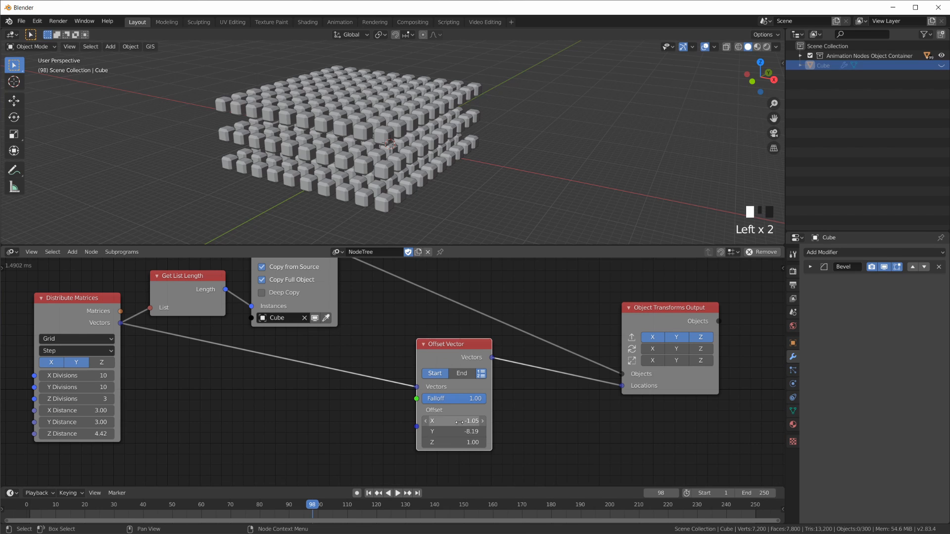
pyautogui.moveTo(466, 422); pyautogui.dragTo(459, 441)
pyautogui.write('1')
pyautogui.press('Return')
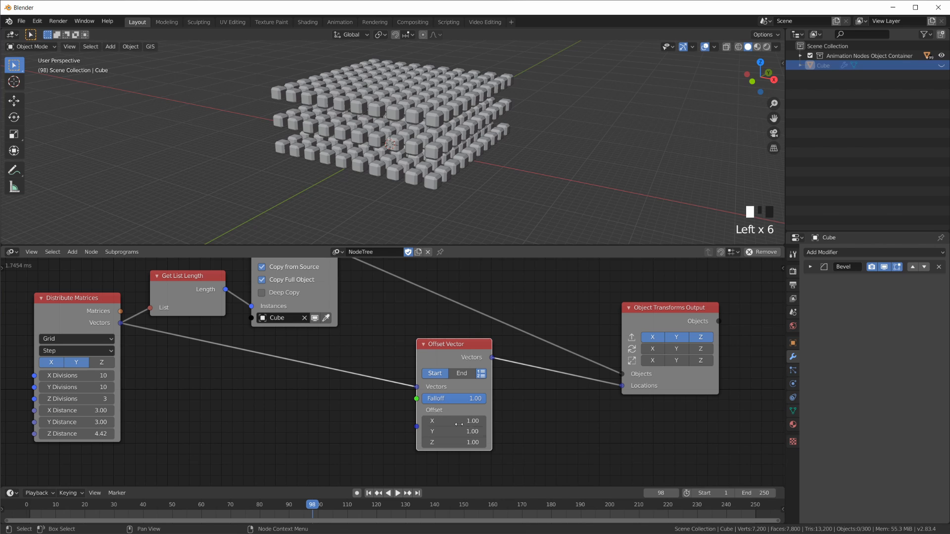
pyautogui.click(437, 438)
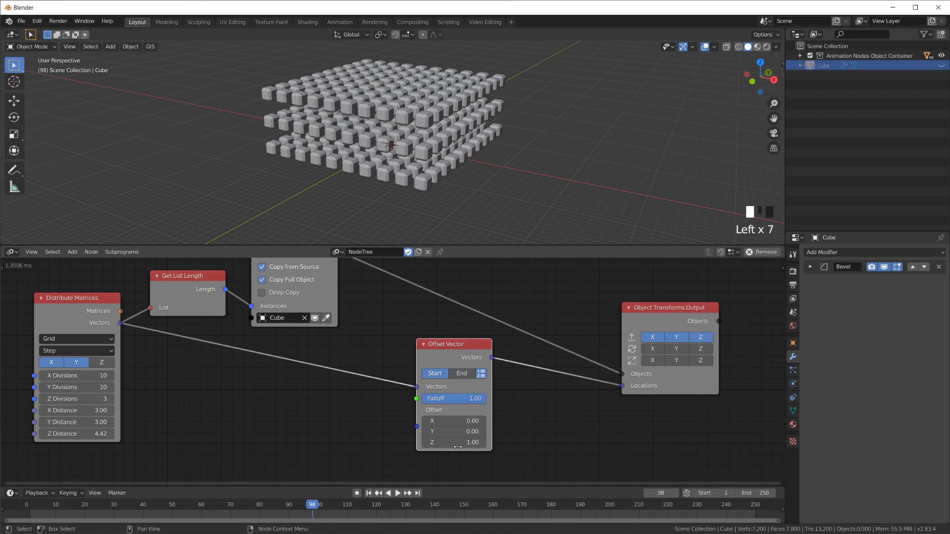
# Add a Random Falloff node beside the Offset Vector node and link its output to the Falloff input
pyautogui.hotkey('shift', 'a')
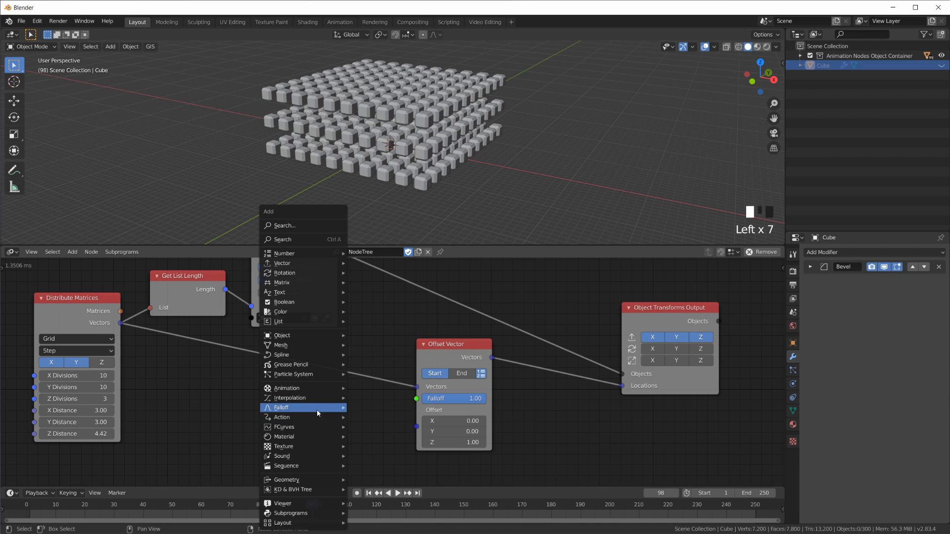
pyautogui.moveTo(317, 410)
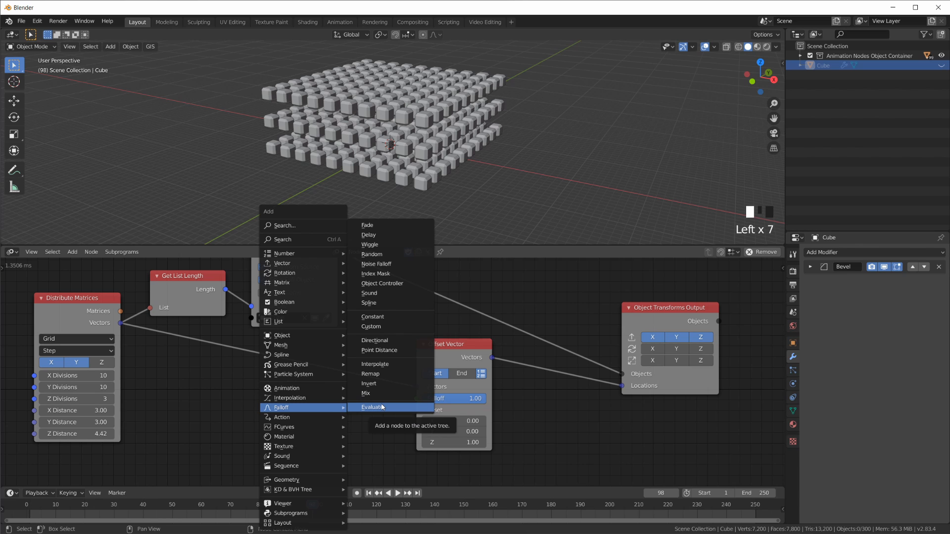
pyautogui.click(372, 254)
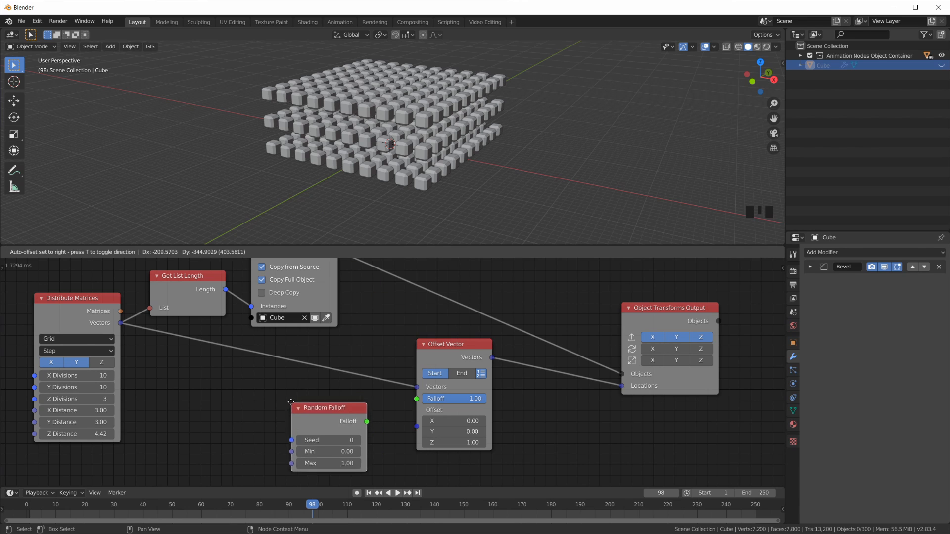
pyautogui.click(354, 414)
pyautogui.moveTo(367, 412); pyautogui.dragTo(421, 399)
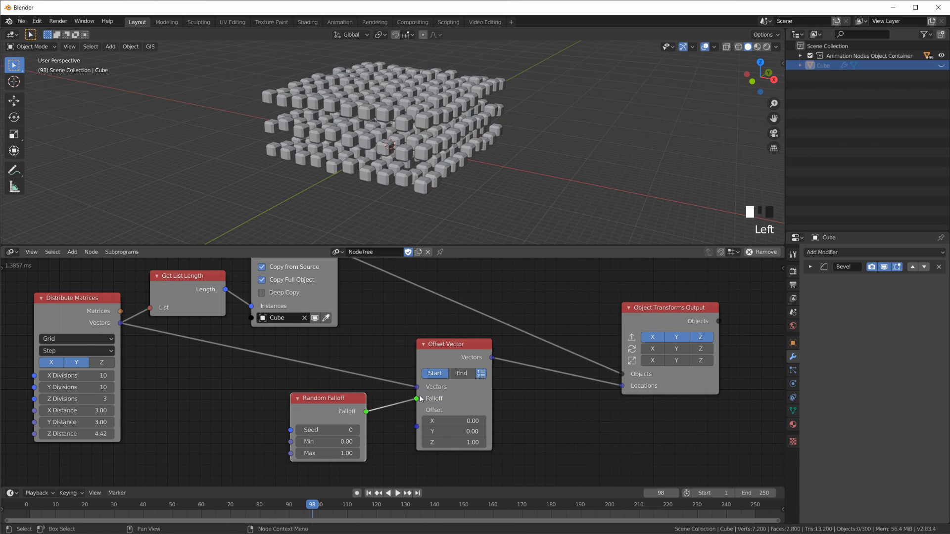
# Disconnect Random Falloff from Offset Vector and try the node's own Falloff value between 0.00 and 1.00
pyautogui.scroll(3, 435, 104)
pyautogui.moveTo(435, 104); pyautogui.dragTo(442, 136, button='middle')
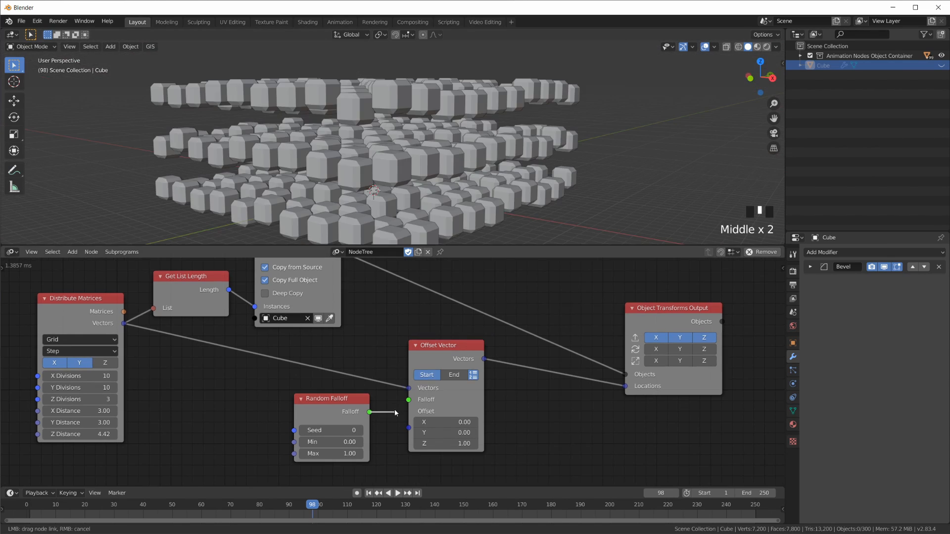
pyautogui.moveTo(409, 400)
pyautogui.mouseDown()
pyautogui.moveTo(403, 410)
pyautogui.moveTo(432, 404)
pyautogui.moveTo(399, 404)
pyautogui.moveTo(458, 404)
pyautogui.moveTo(401, 404)
pyautogui.mouseUp()
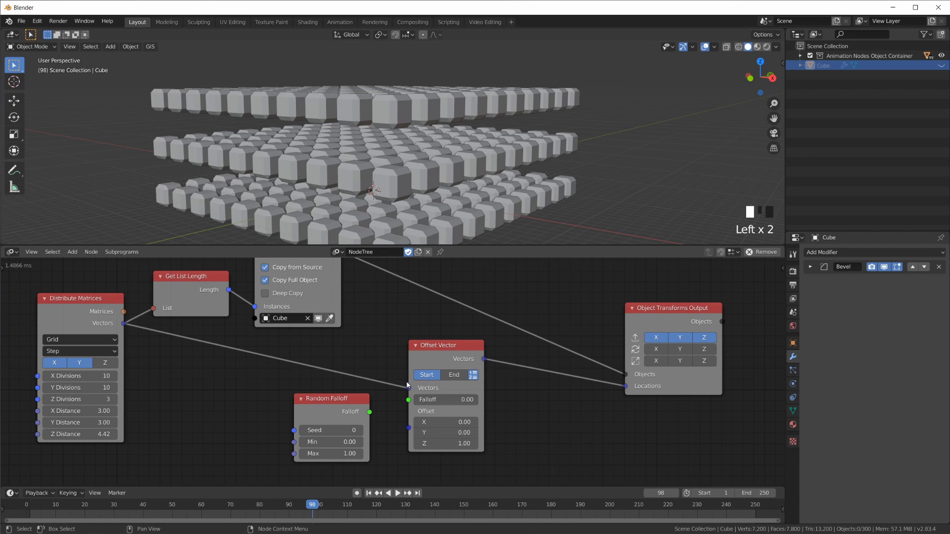
pyautogui.moveTo(424, 400); pyautogui.dragTo(479, 404)
pyautogui.moveTo(442, 346); pyautogui.dragTo(445, 342)
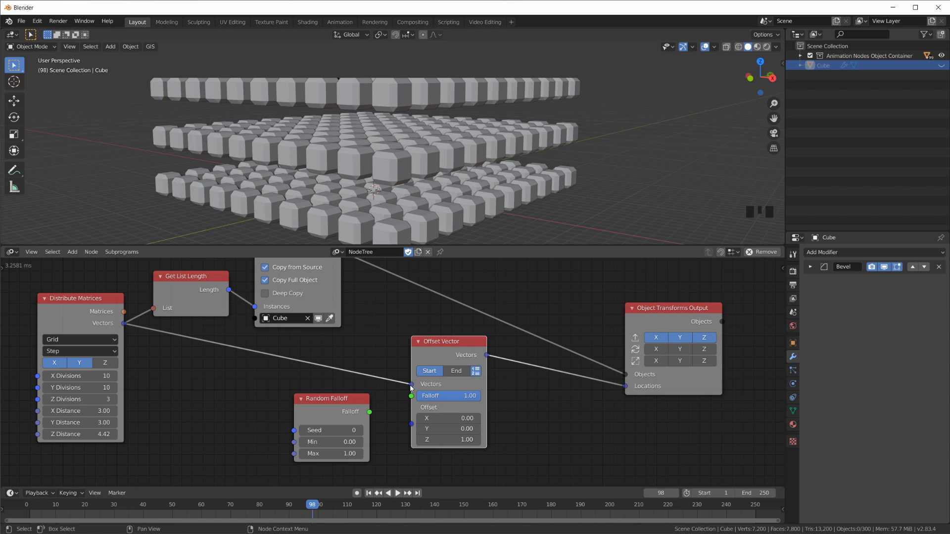
# Reconnect the Random Falloff output to the Offset Vector's Falloff input and check the staggered cubes from several sides
pyautogui.moveTo(370, 412); pyautogui.dragTo(412, 396)
pyautogui.moveTo(480, 126)
pyautogui.mouseDown(button='middle')
pyautogui.moveTo(504, 114)
pyautogui.moveTo(464, 136)
pyautogui.mouseUp(button='middle')
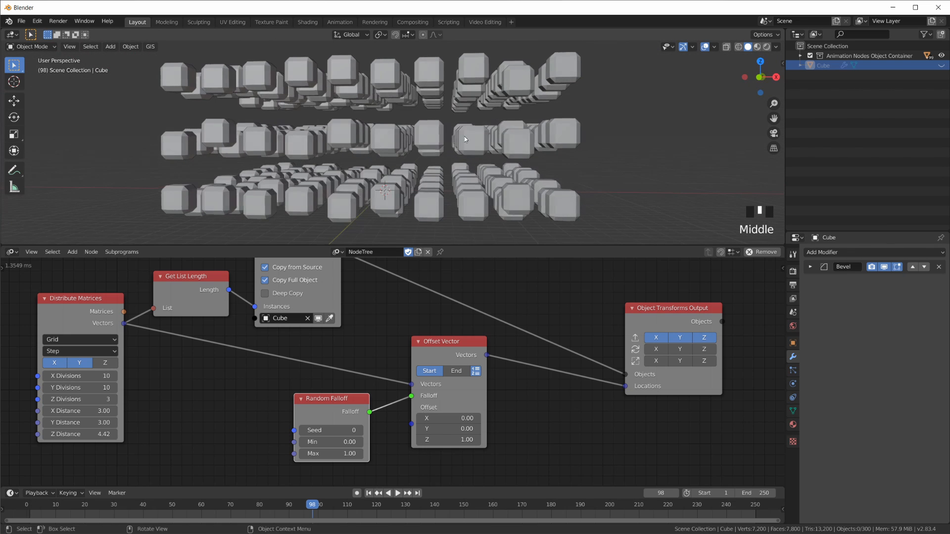
pyautogui.moveTo(536, 157); pyautogui.dragTo(503, 152, button='middle')
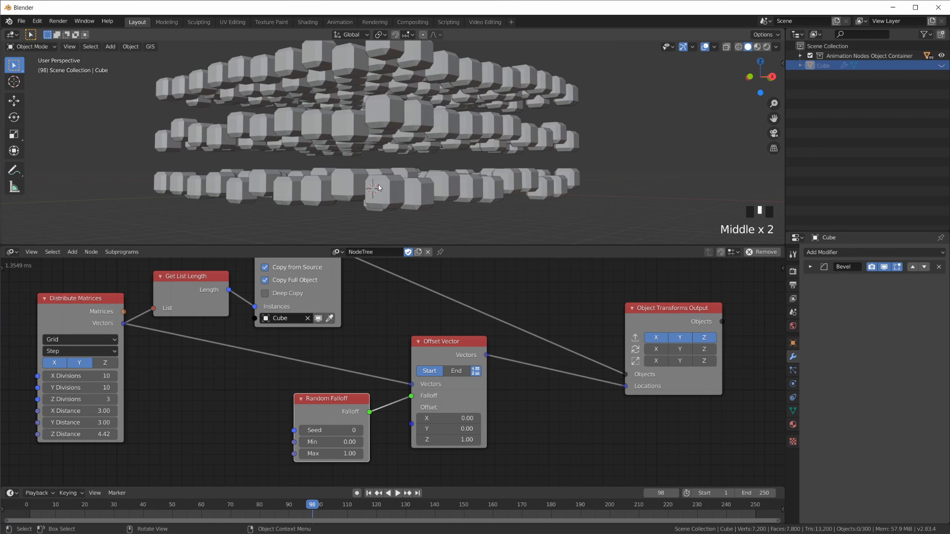
# Set the Offset Vector's Z offset to 1.96 and raise the Random Falloff seed to 3
pyautogui.moveTo(453, 440); pyautogui.dragTo(438, 419)
pyautogui.click(427, 419)
pyautogui.click(425, 429)
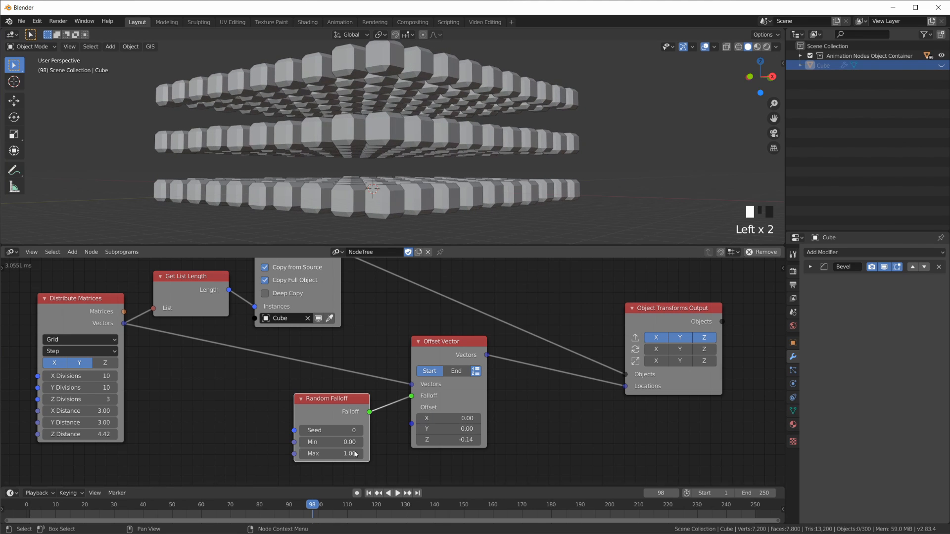
pyautogui.click(359, 430)
pyautogui.click(360, 431)
pyautogui.click(359, 430)
pyautogui.moveTo(468, 439); pyautogui.dragTo(572, 439)
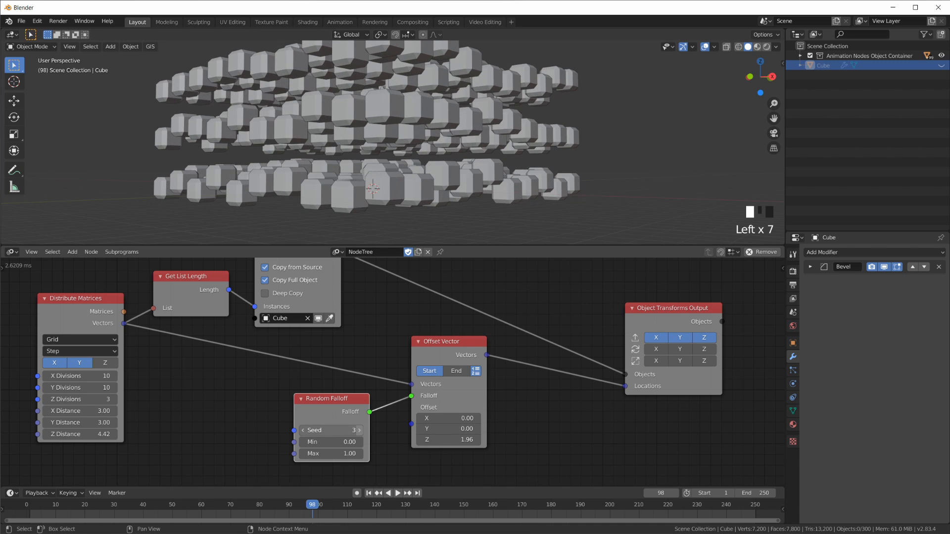
# Raise the Random Falloff seed to 7
pyautogui.click(359, 430)
pyautogui.click(359, 431)
pyautogui.click(359, 430)
pyautogui.click(359, 431)
# Disconnect the Random Falloff node from Offset Vector and delete it
pyautogui.moveTo(436, 213); pyautogui.dragTo(383, 408, button='middle')
pyautogui.moveTo(397, 409); pyautogui.dragTo(347, 402)
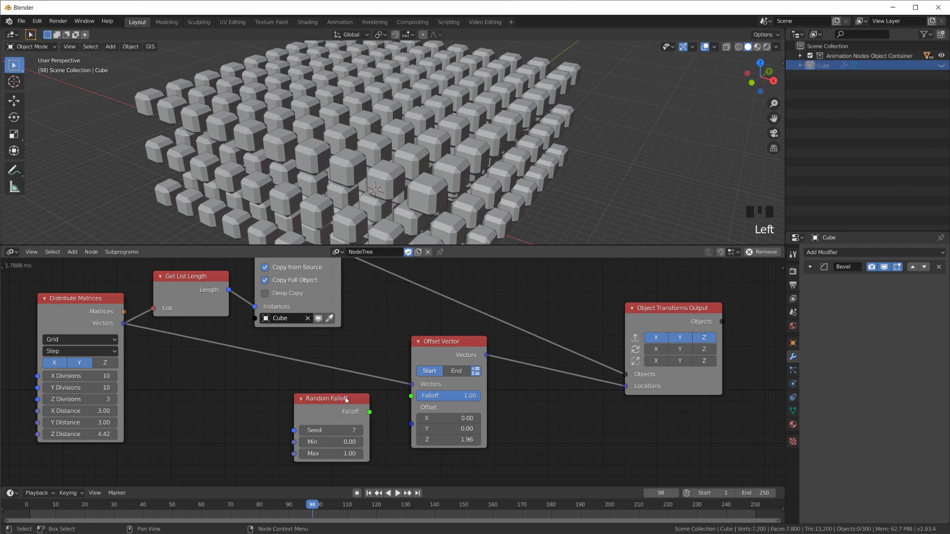
pyautogui.click(346, 399)
pyautogui.press('x')
# Add an Object Controller Falloff node and link its output to the Offset Vector's Falloff input
pyautogui.hotkey('shift', 'a')
pyautogui.moveTo(345, 396)
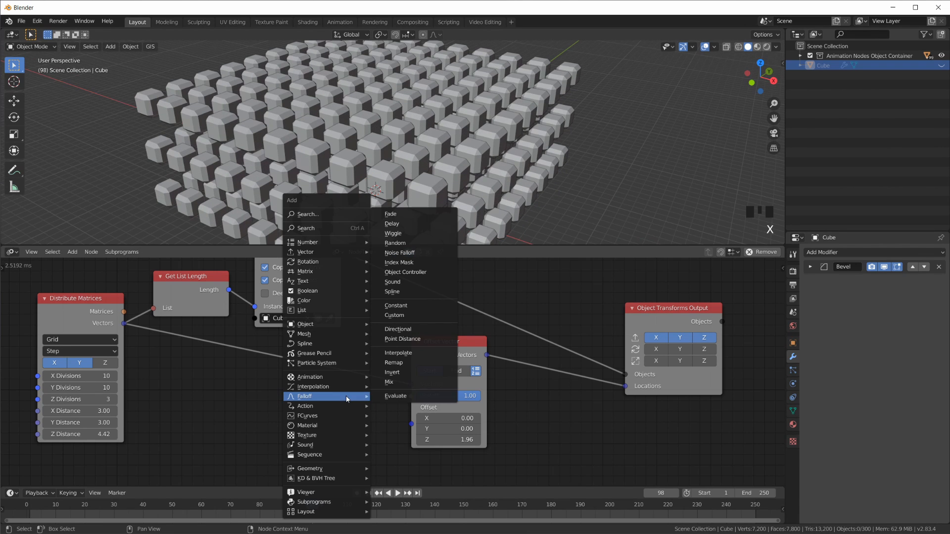
pyautogui.click(426, 276)
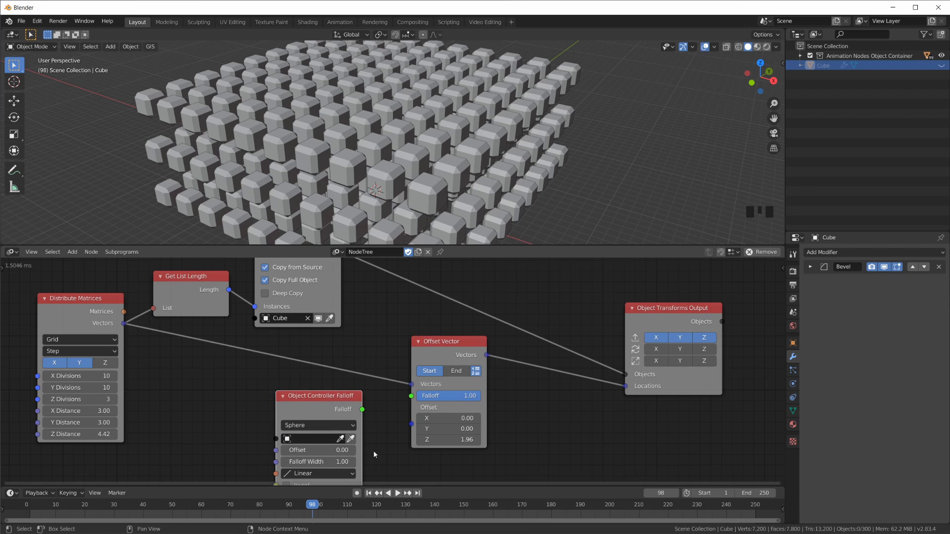
pyautogui.scroll(-1, 372, 407)
pyautogui.scroll(1, 372, 408)
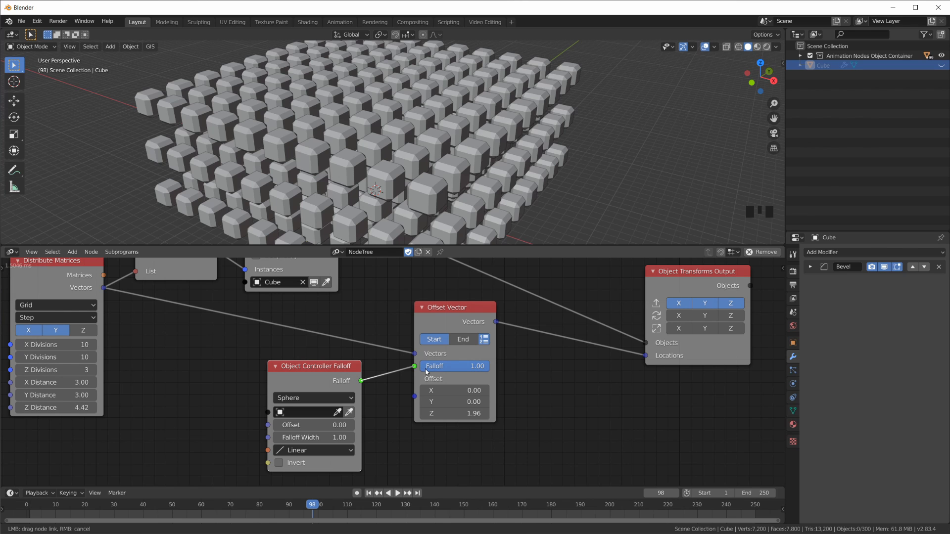
pyautogui.moveTo(426, 372); pyautogui.dragTo(424, 370)
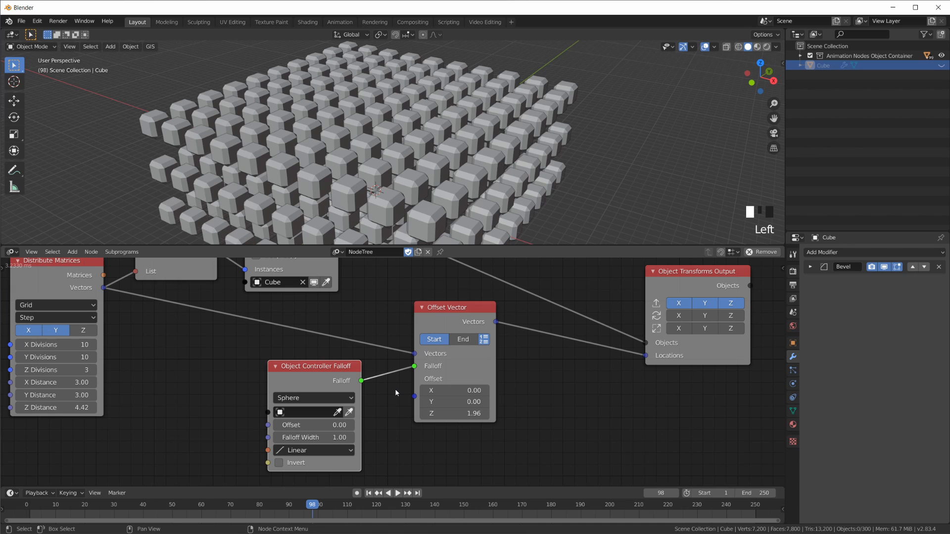
pyautogui.scroll(-2, 395, 390)
pyautogui.moveTo(483, 345); pyautogui.dragTo(489, 379, button='middle')
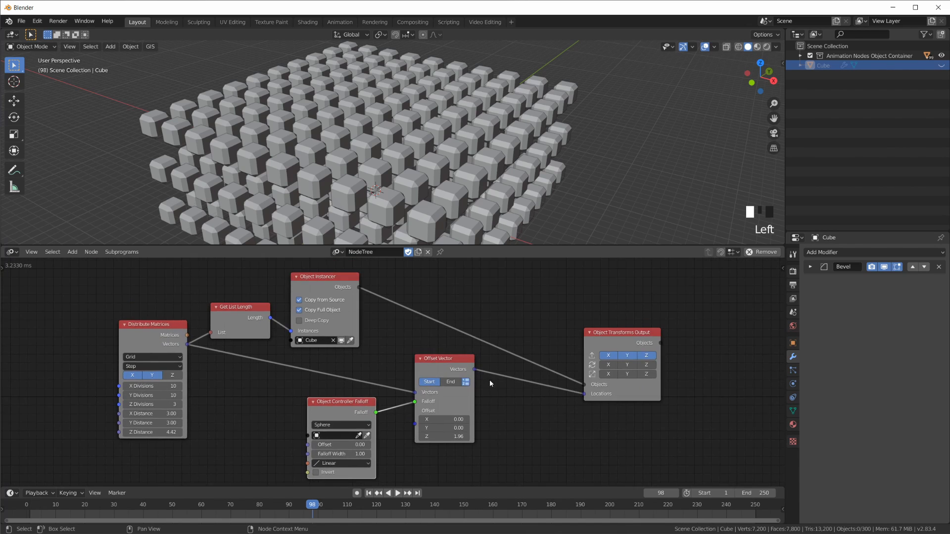